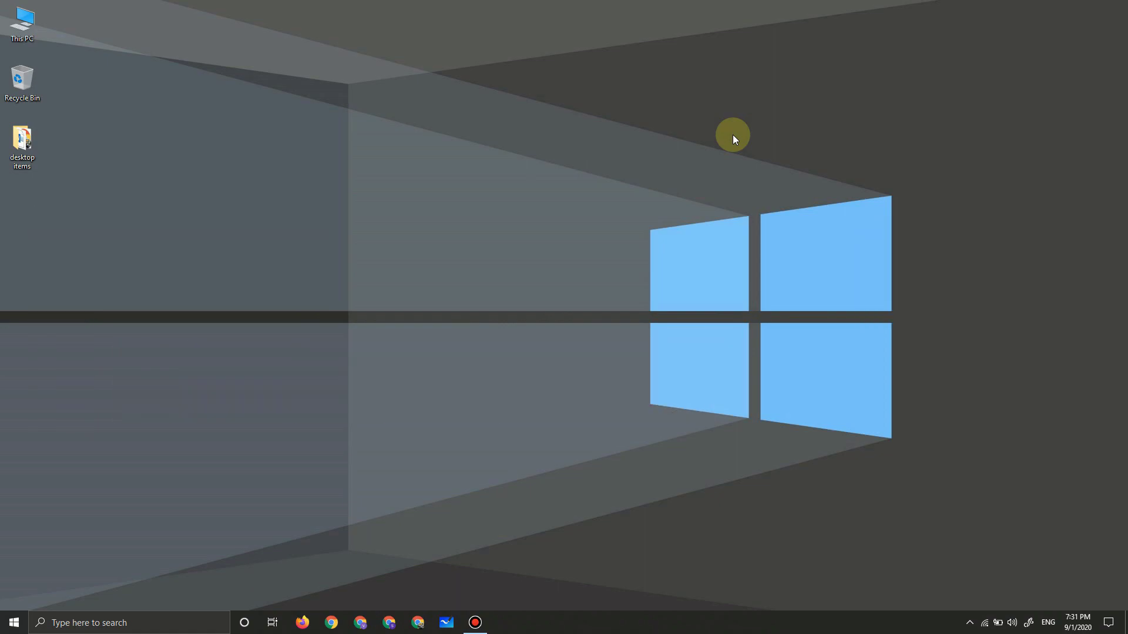
Quick-format USB Drive (D:) as FAT32 with a 4096-byte allocation unit size and no volume label
double_click(34, 22)
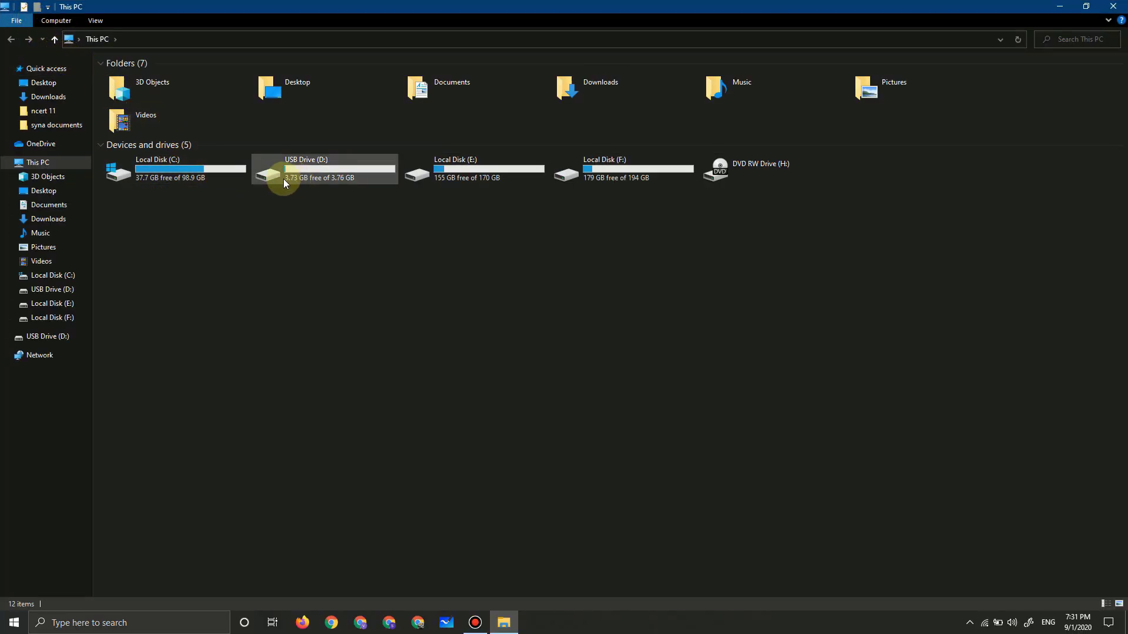
right_click(339, 170)
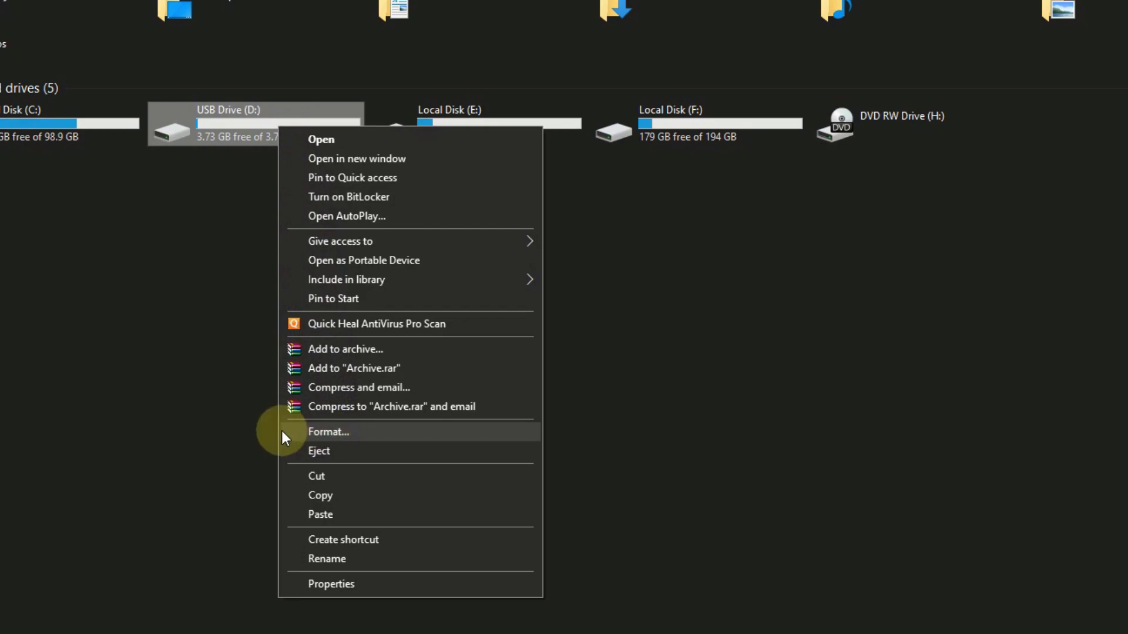
click(375, 431)
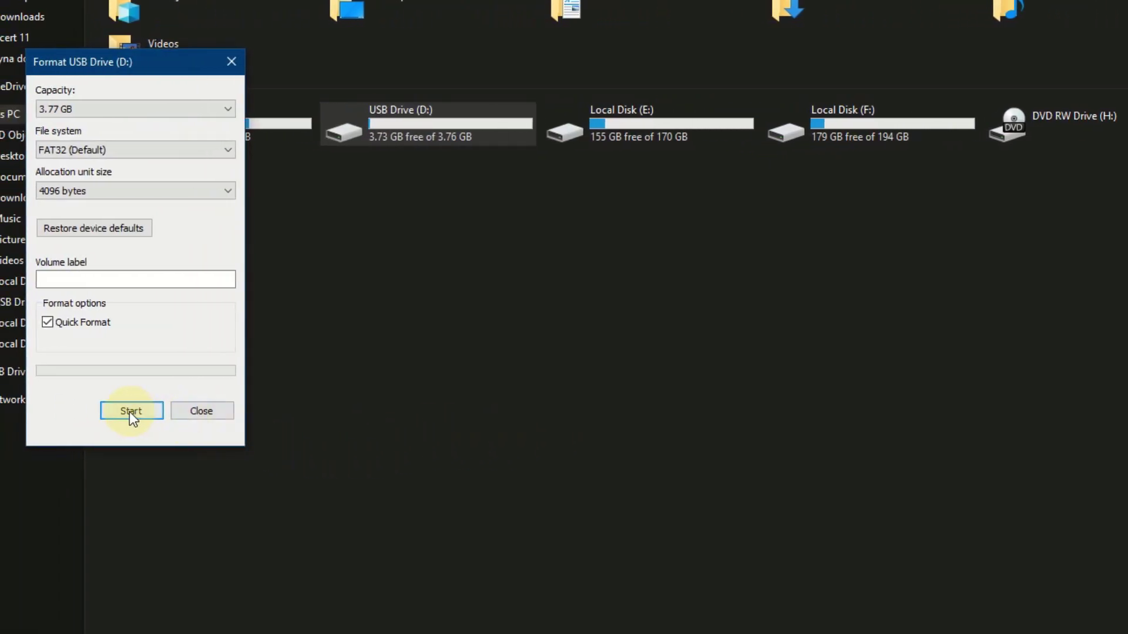
click(146, 414)
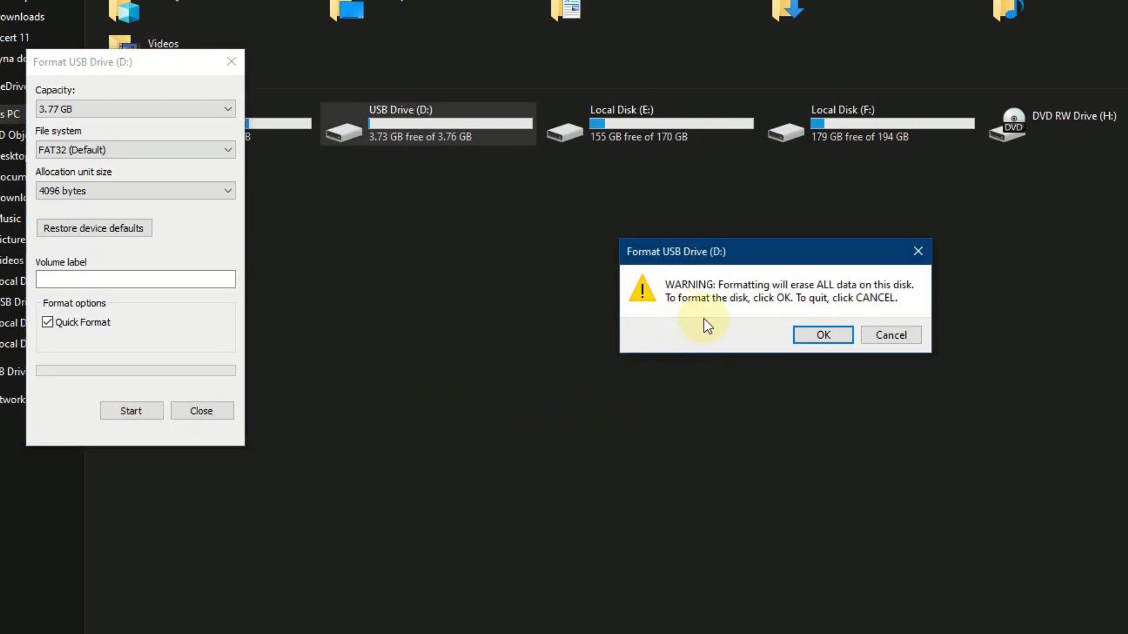
click(823, 335)
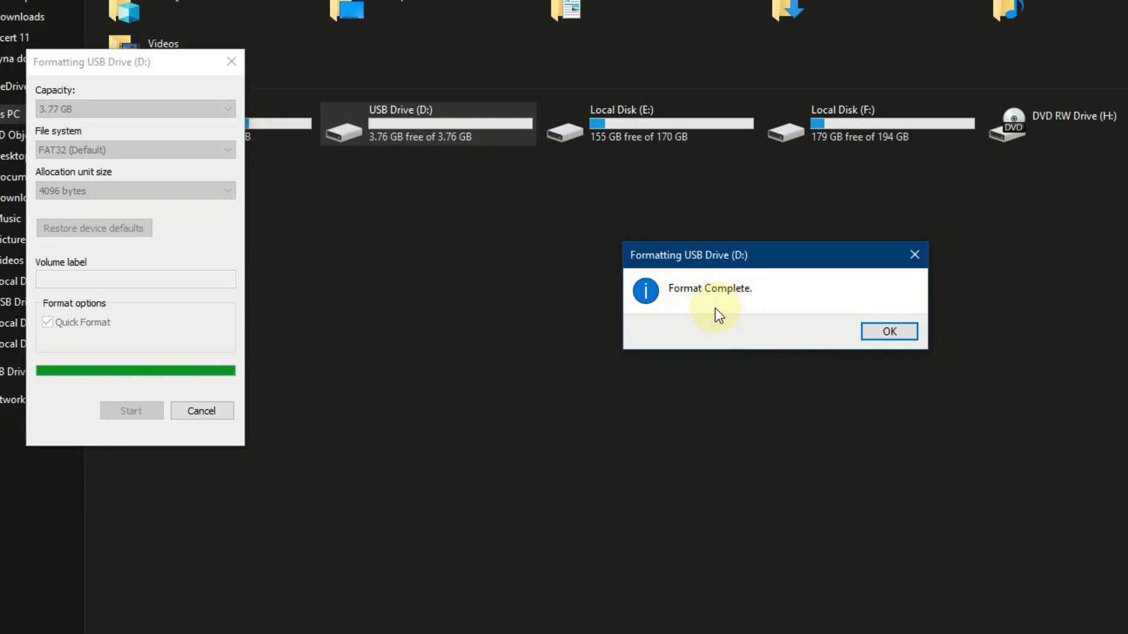
click(875, 331)
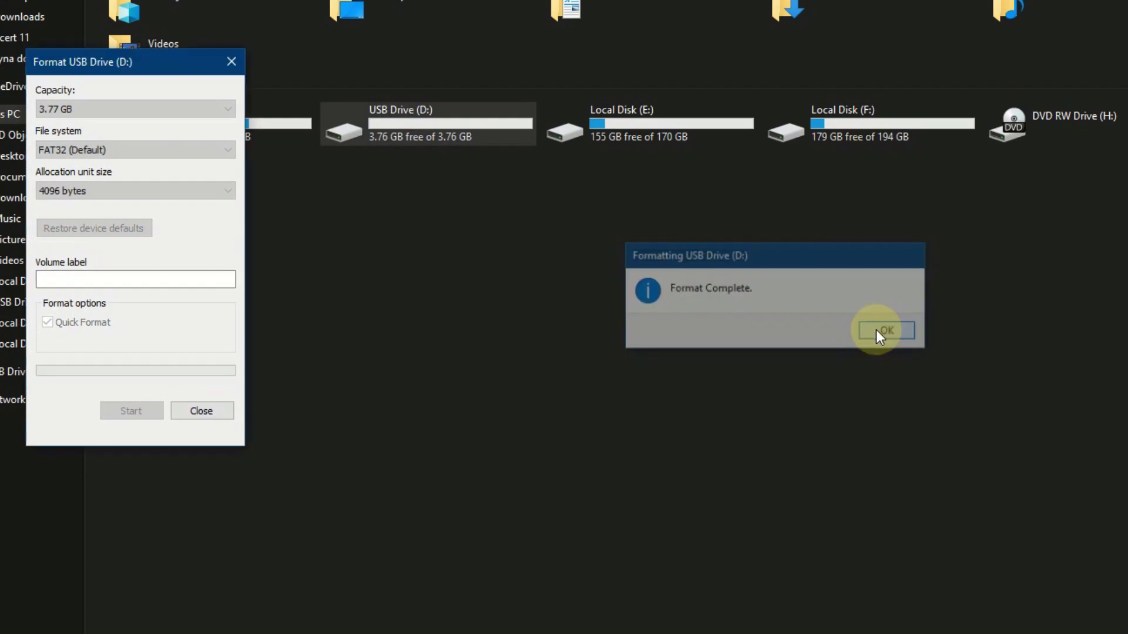
click(217, 410)
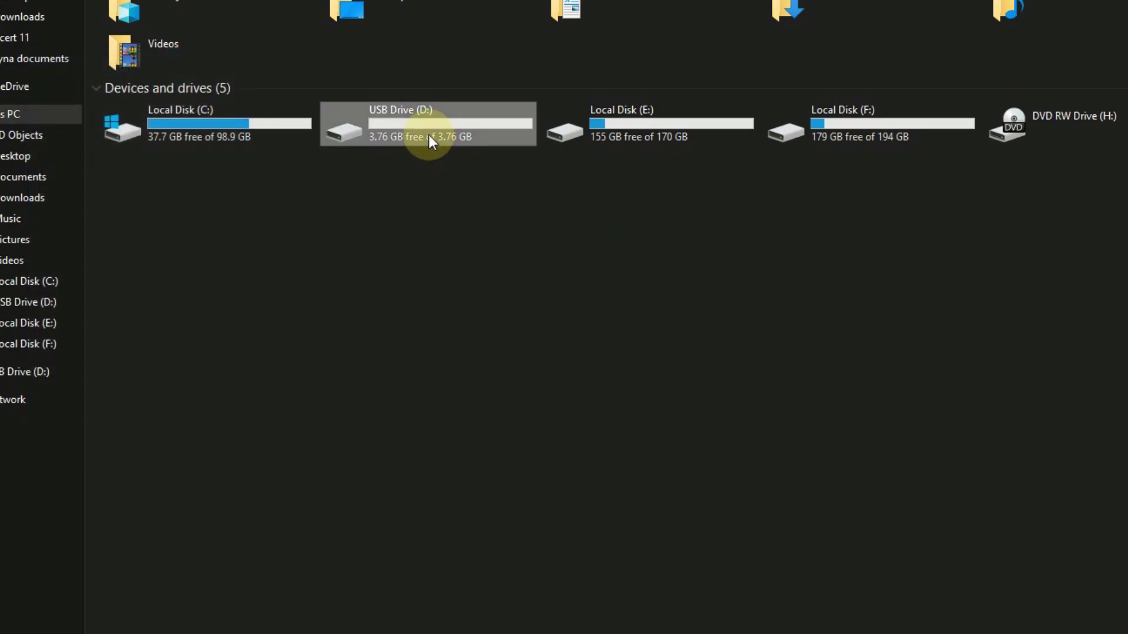
Check the ReadyBoost availability in the properties of USB Drive (D:), and close the properties and the file window
right_click(429, 135)
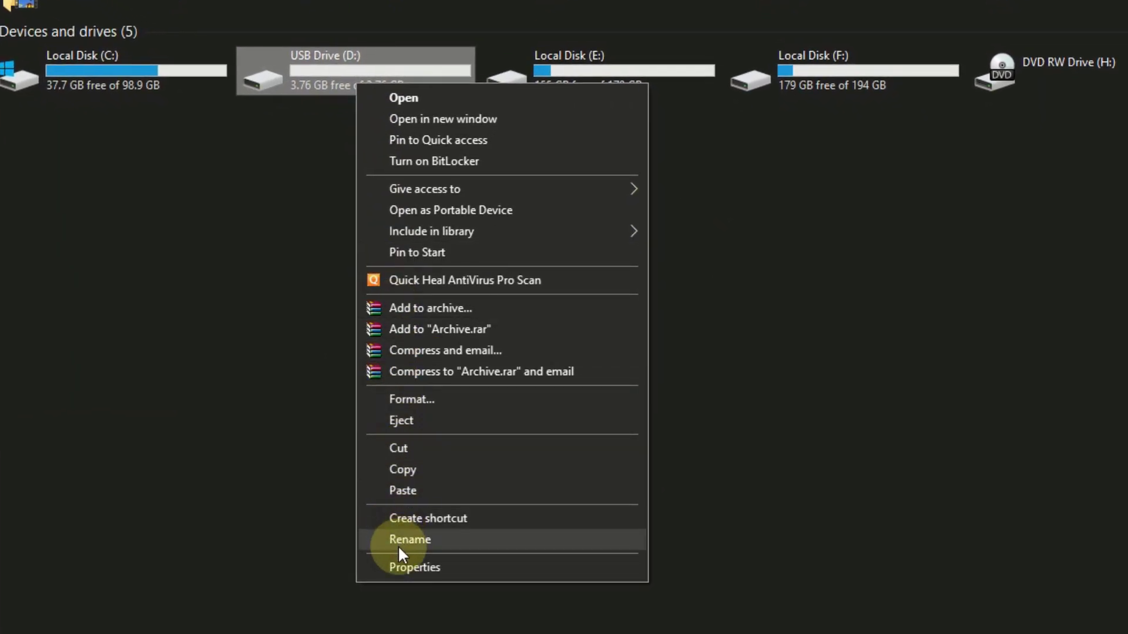
click(473, 561)
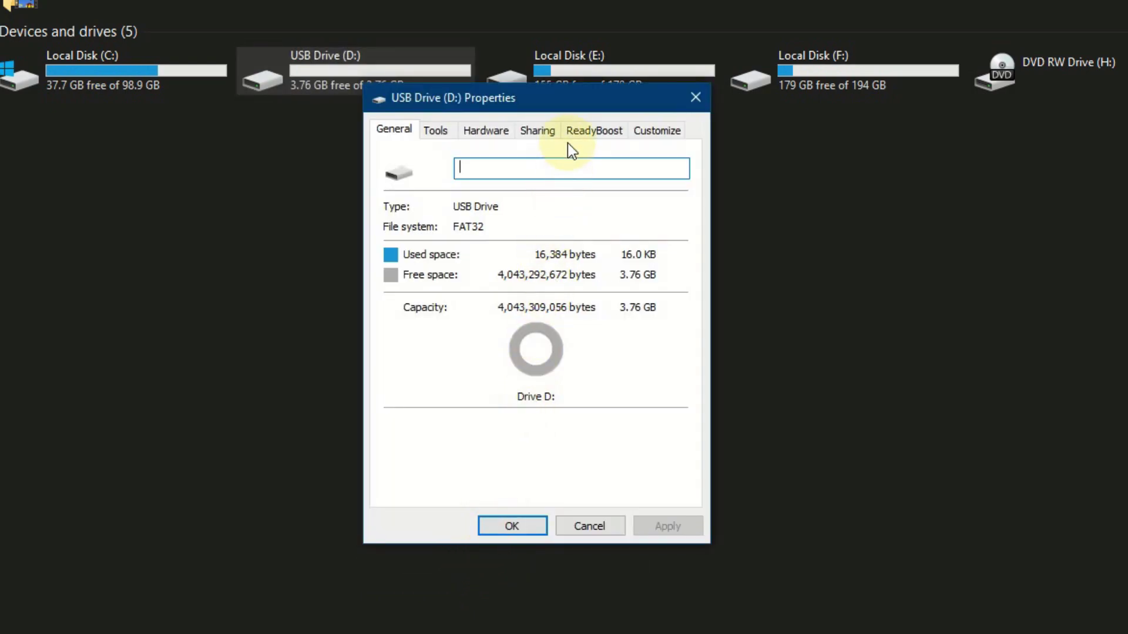
click(598, 137)
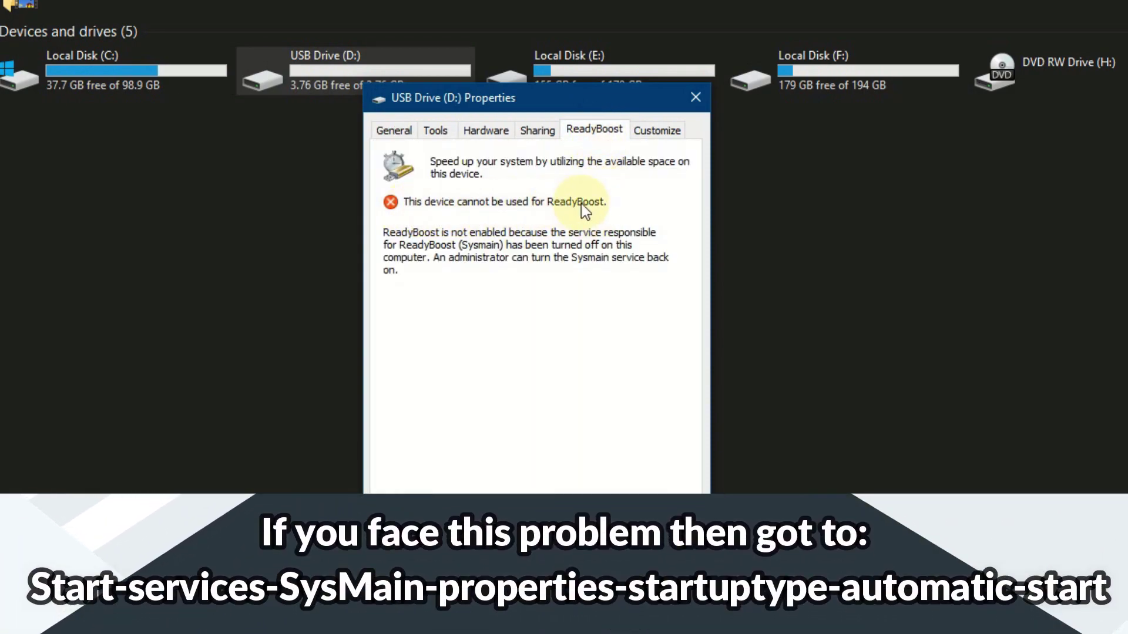
key(Escape)
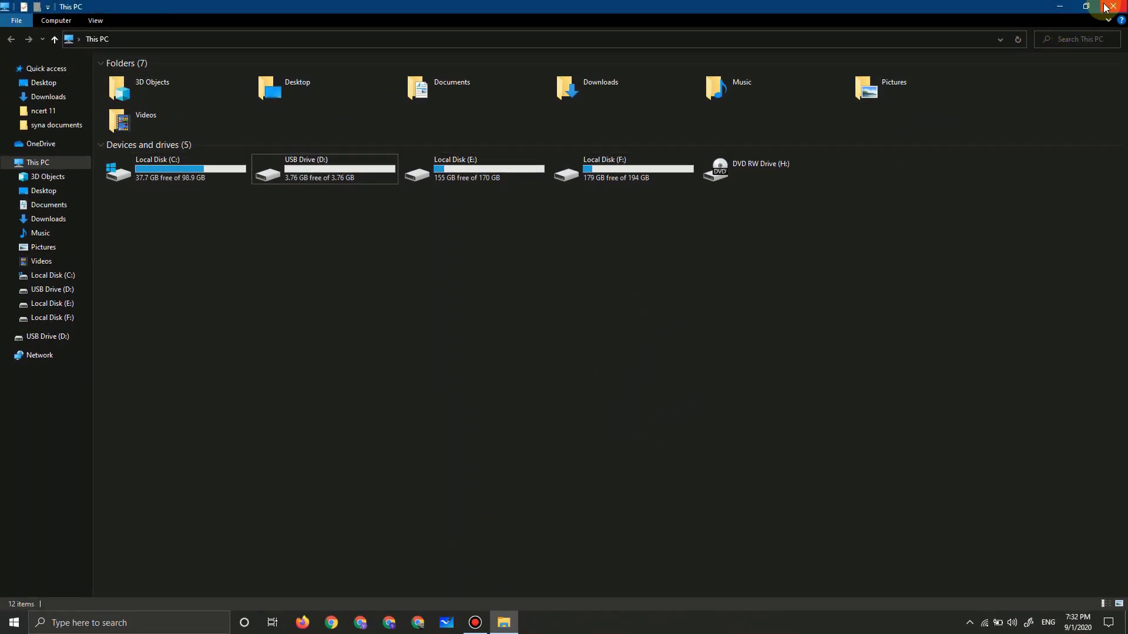
click(1112, 6)
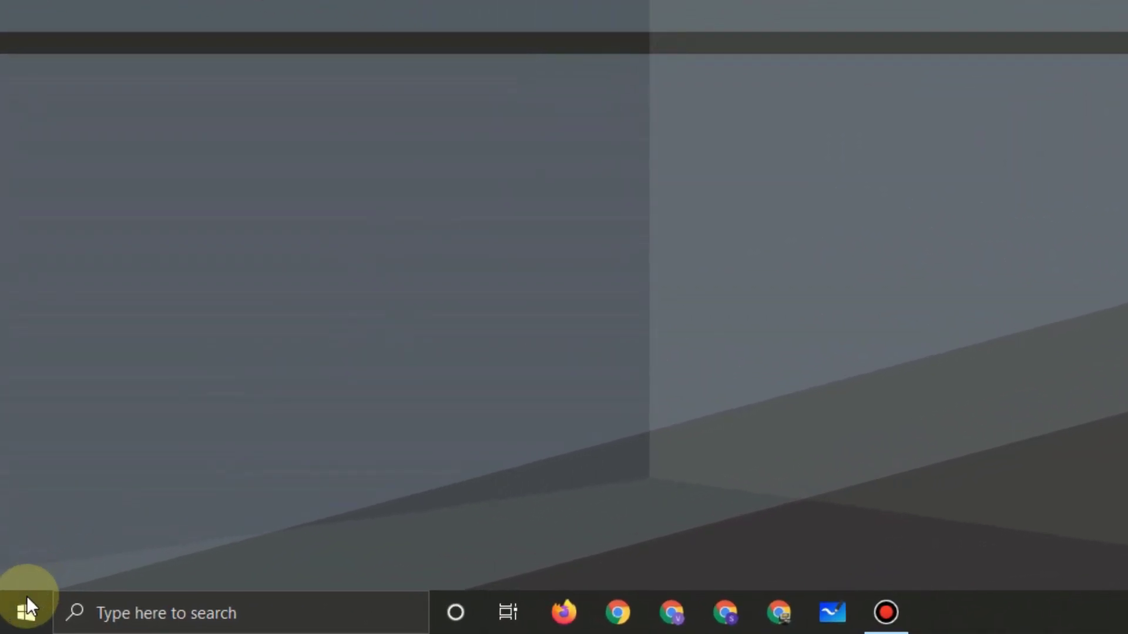
Search Windows for "services" and open the Services app
click(26, 611)
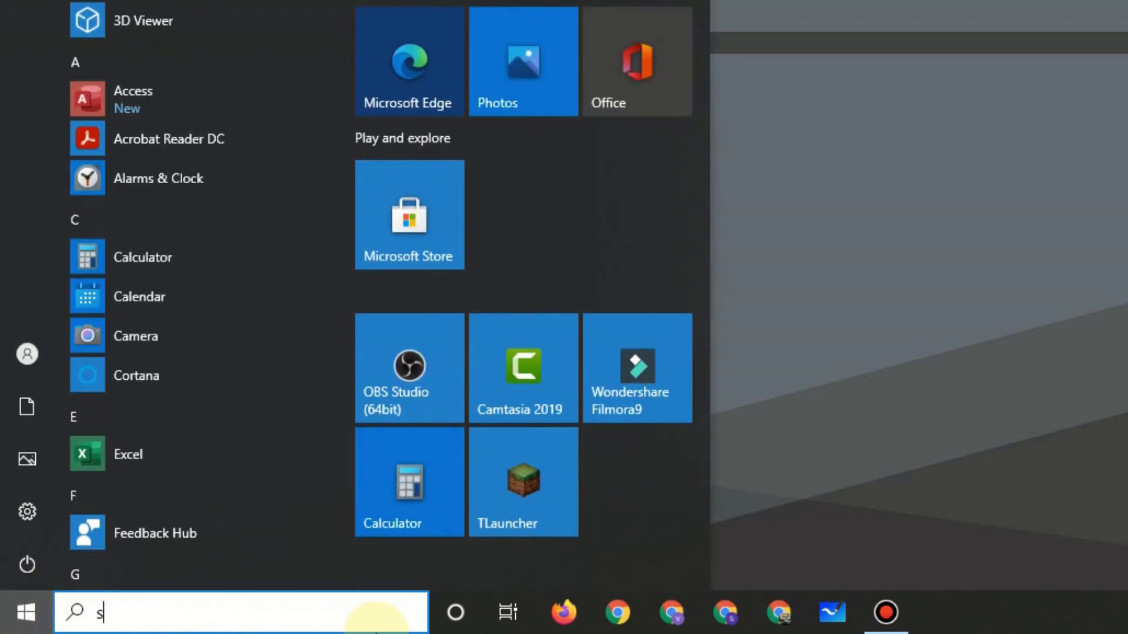
text(services)
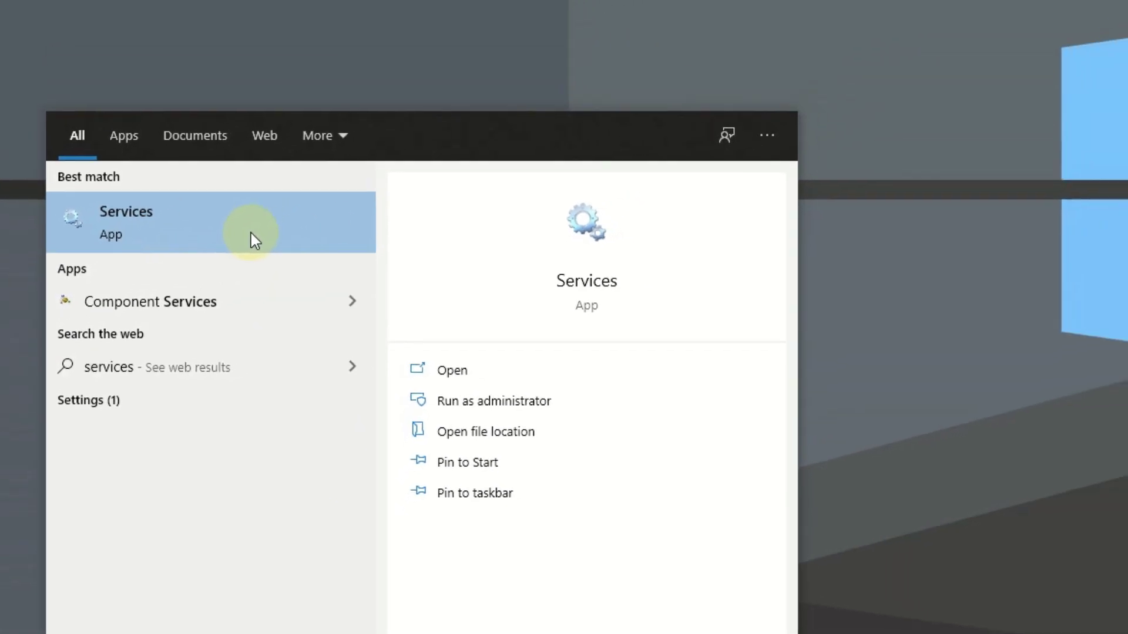
click(286, 194)
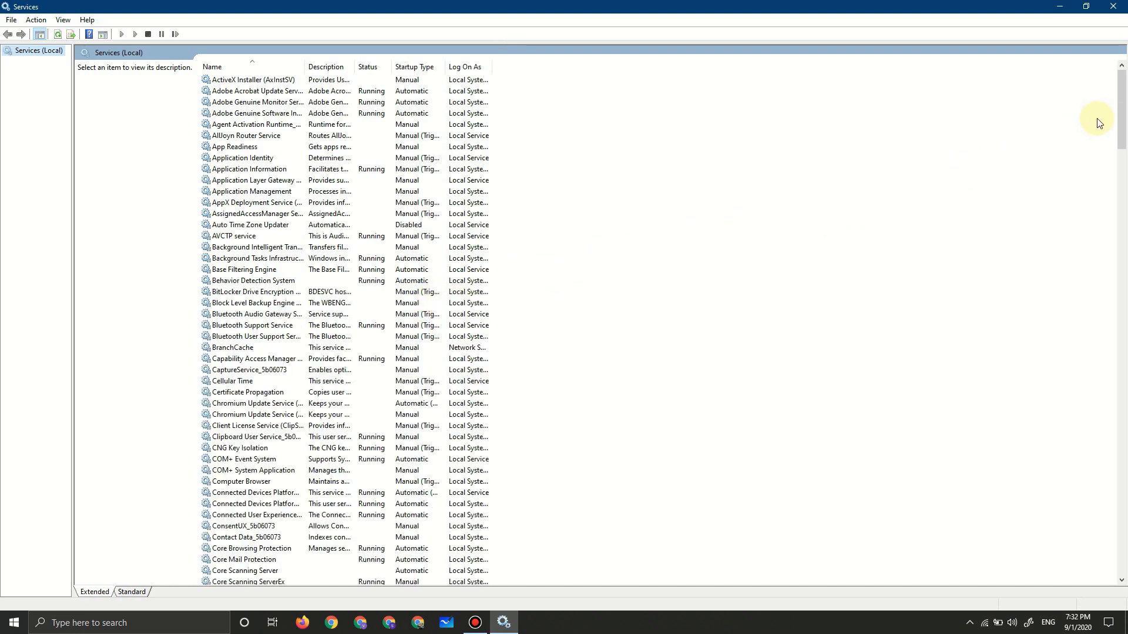
Set the SysMain service's startup type to Automatic, start the service, and close the services list
drag(1121, 108, 1117, 412)
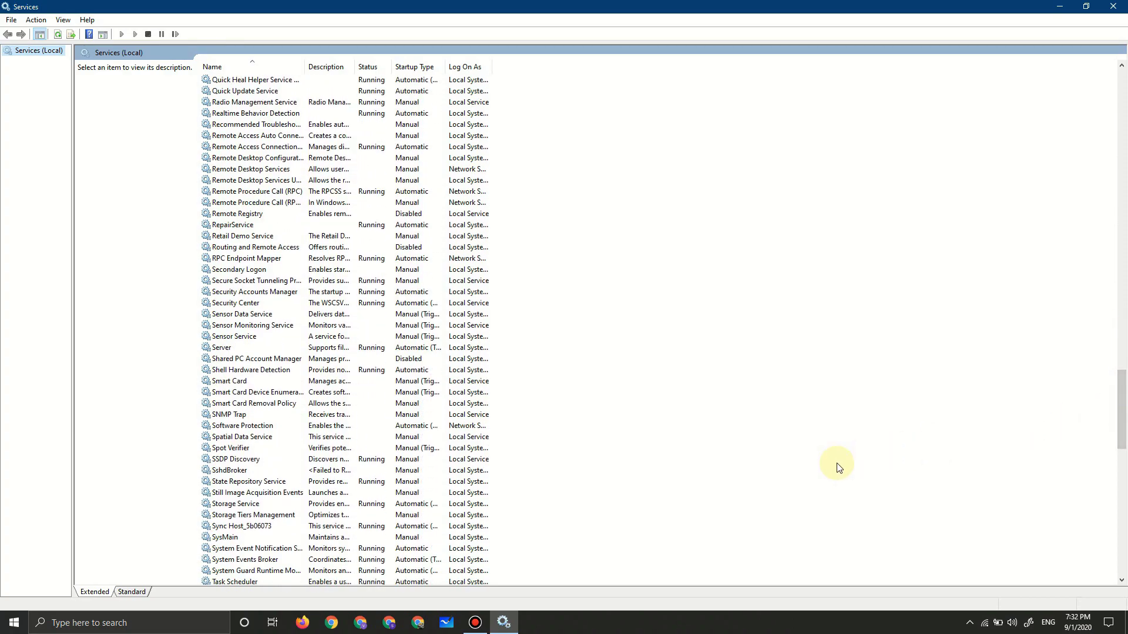
click(357, 537)
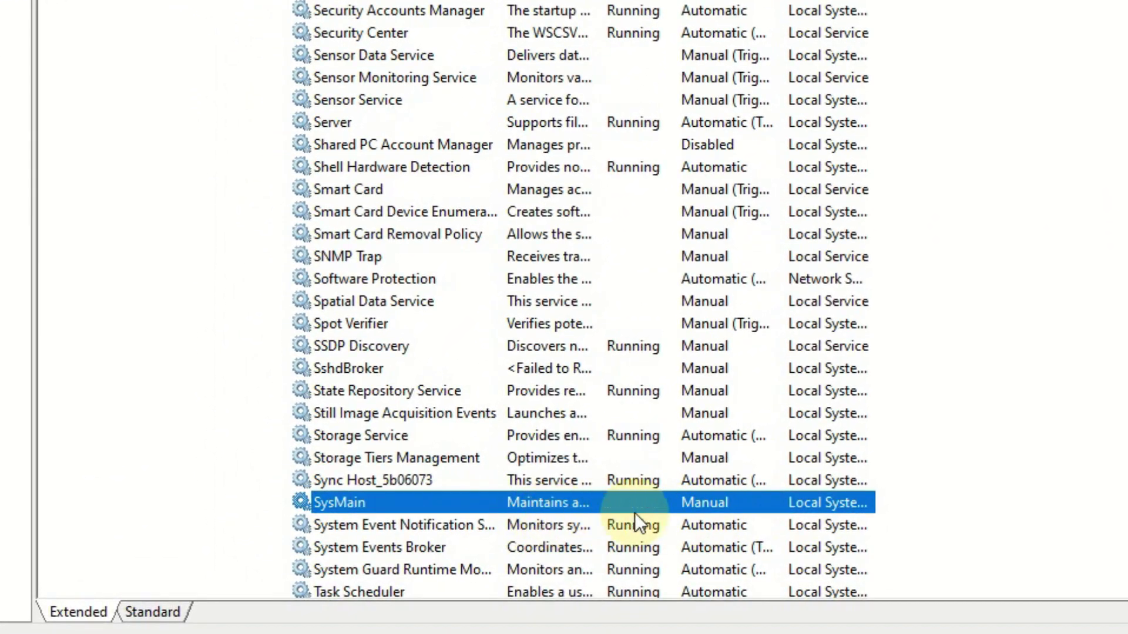
right_click(616, 507)
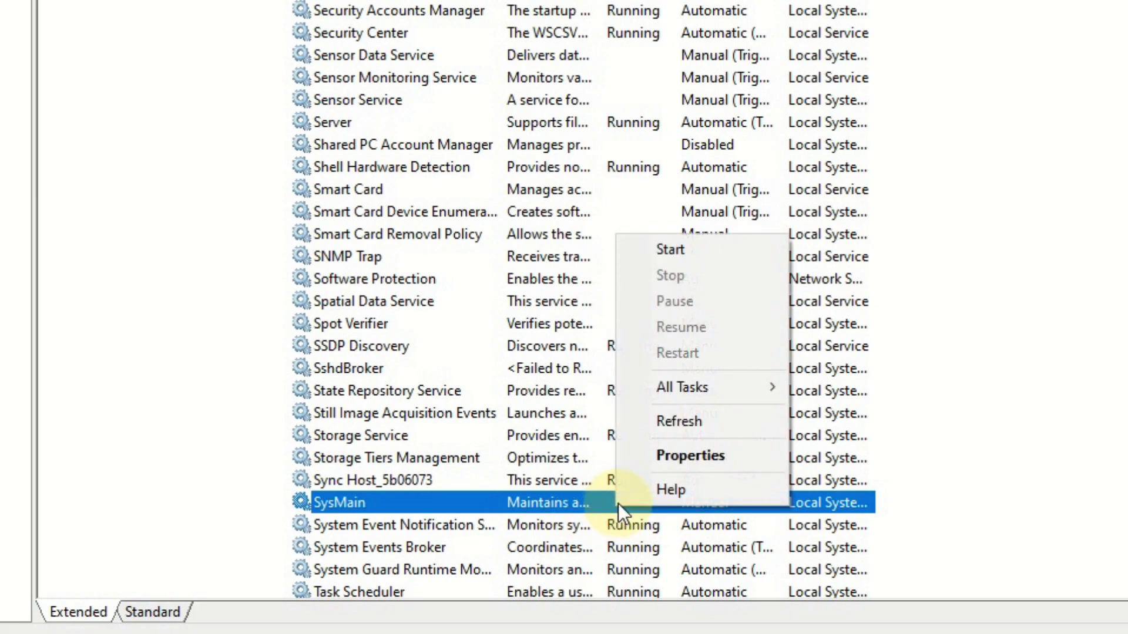
click(721, 457)
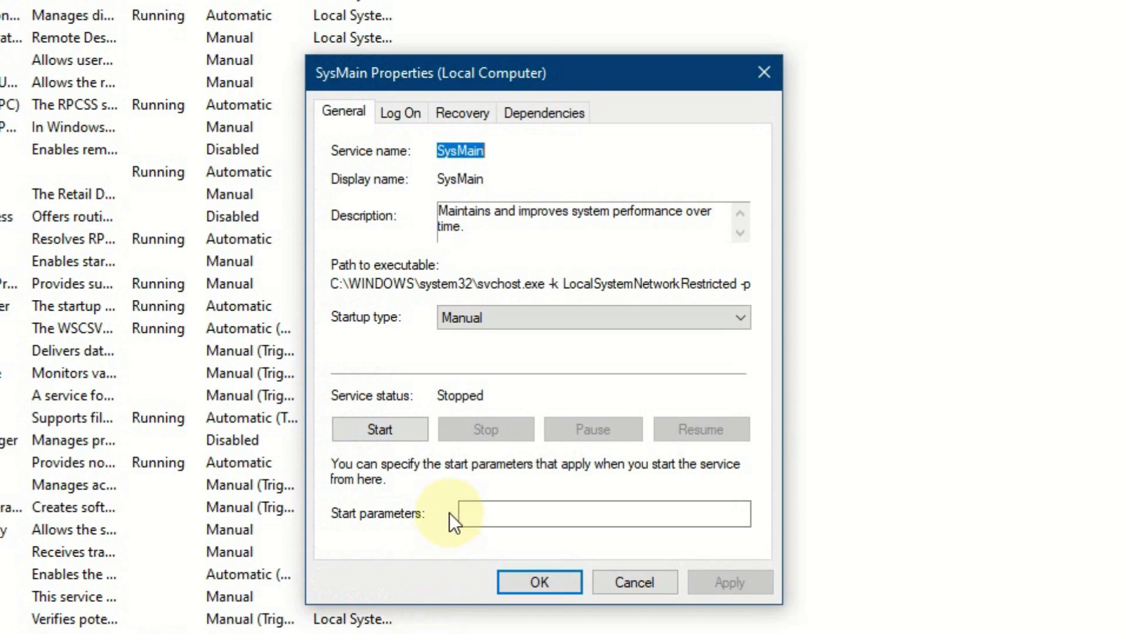
click(503, 320)
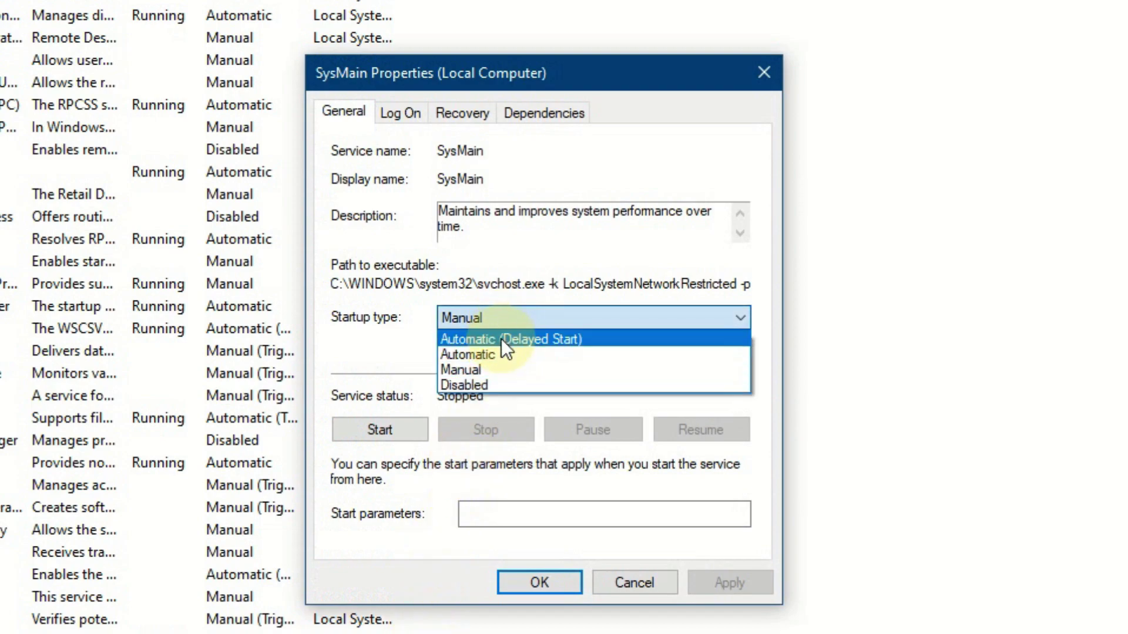
click(502, 355)
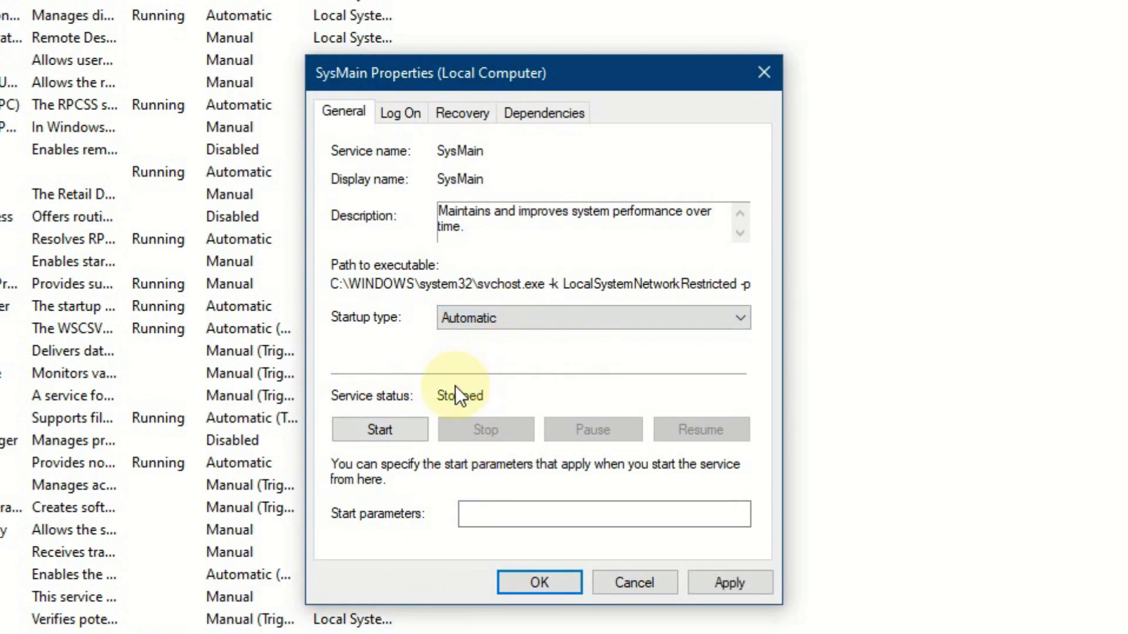
click(381, 429)
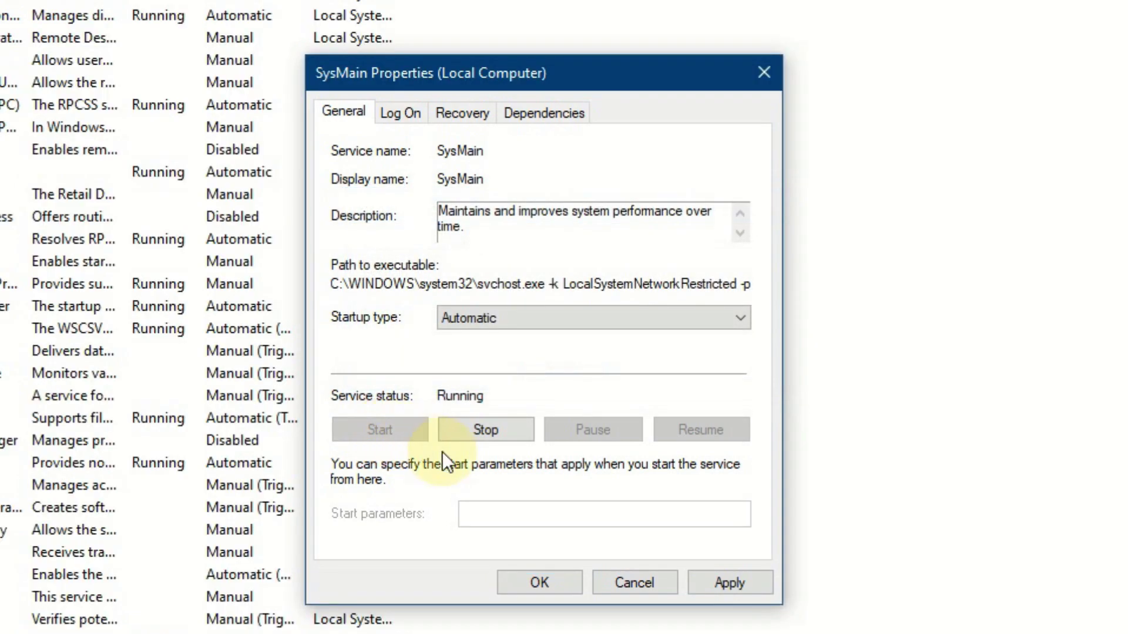
click(724, 585)
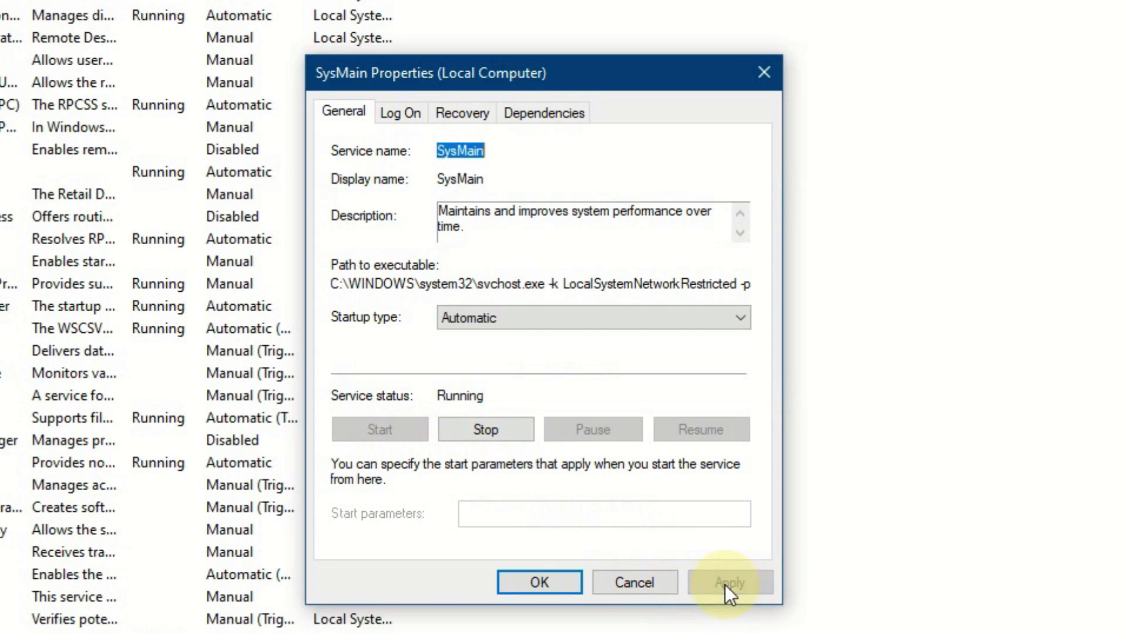
click(535, 581)
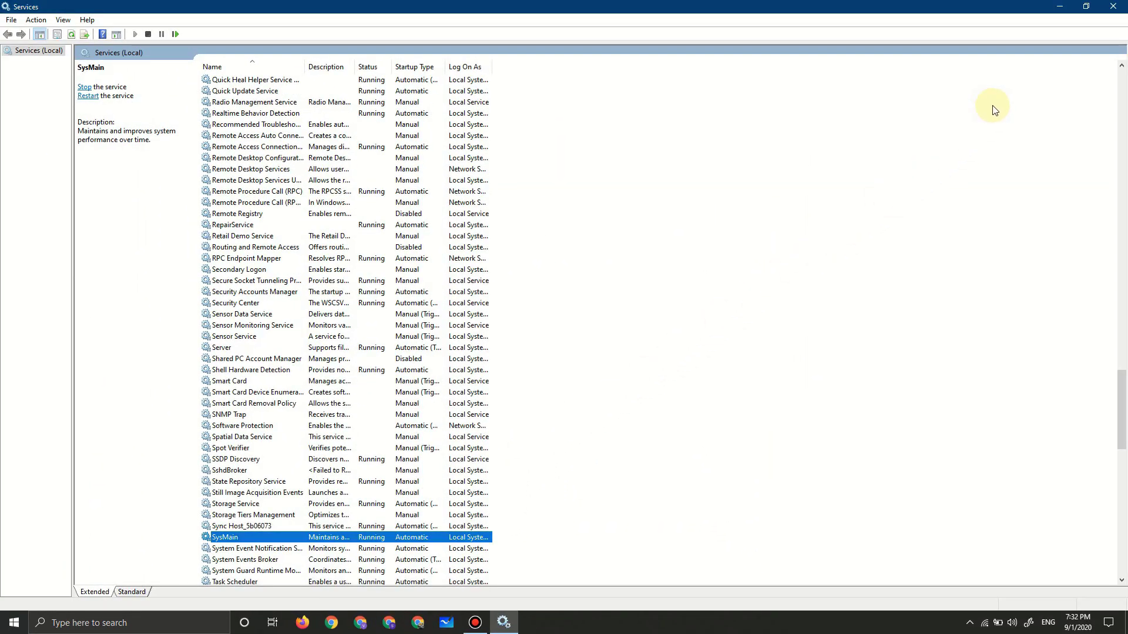
click(1113, 6)
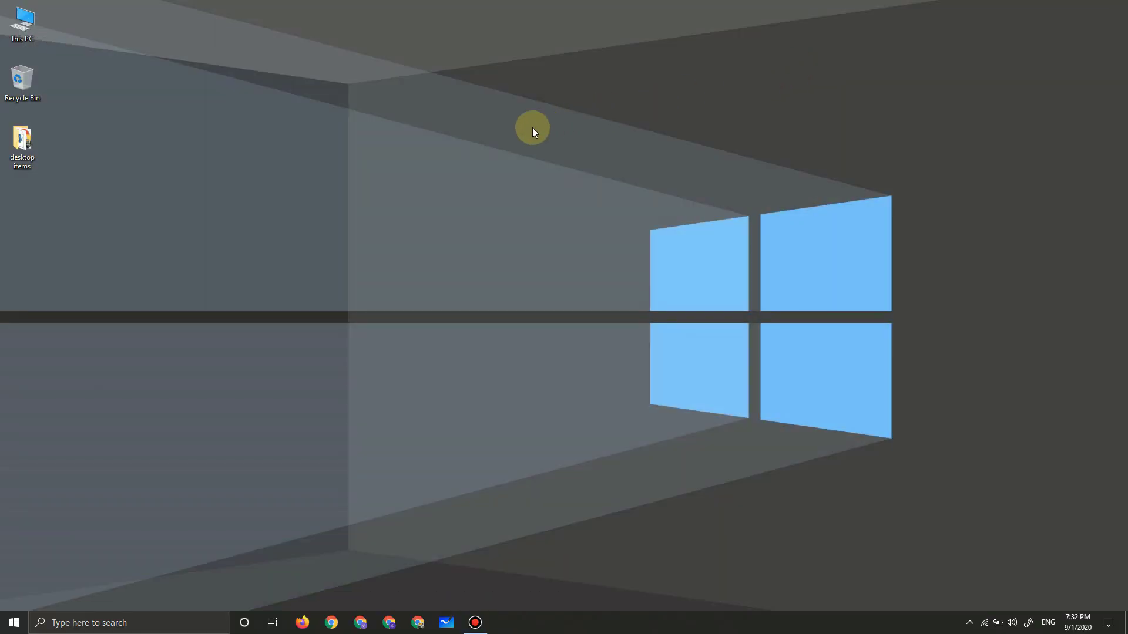
Turn on ReadyBoost for USB Drive (D:) with the "Use this device" option, reserving 3755 MB for system speed
right_click(532, 128)
click(555, 164)
double_click(35, 21)
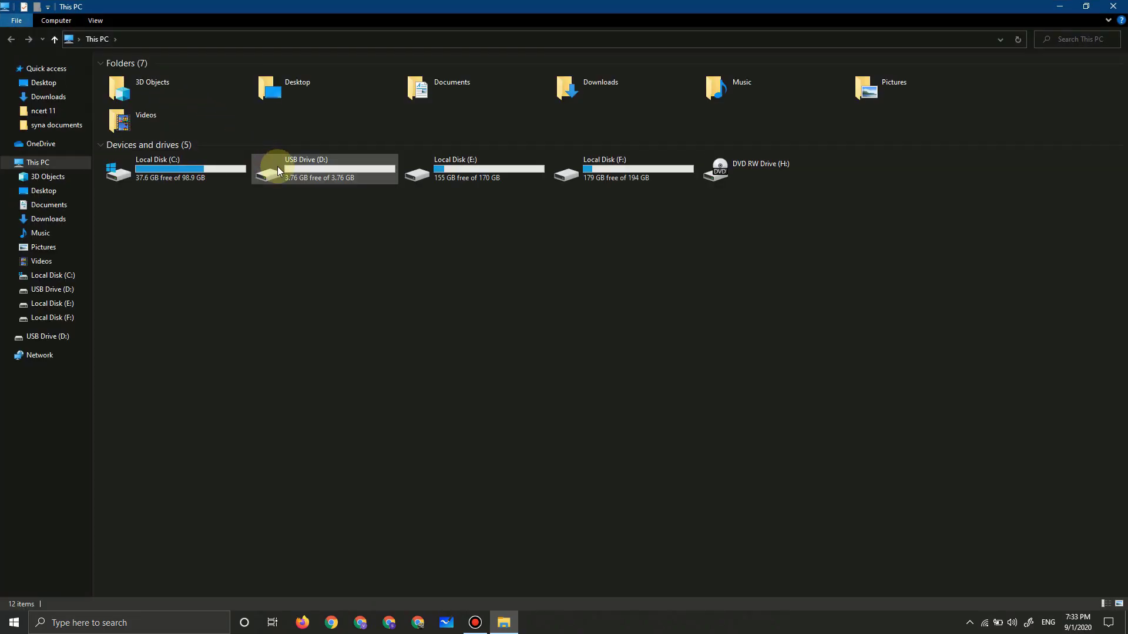
click(277, 167)
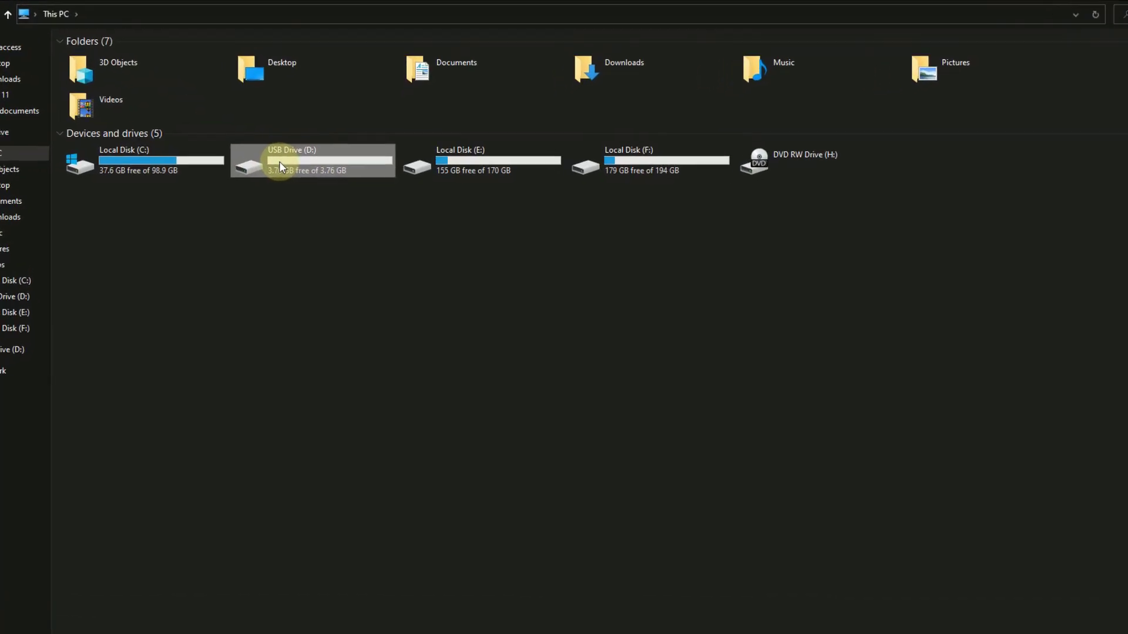
right_click(294, 174)
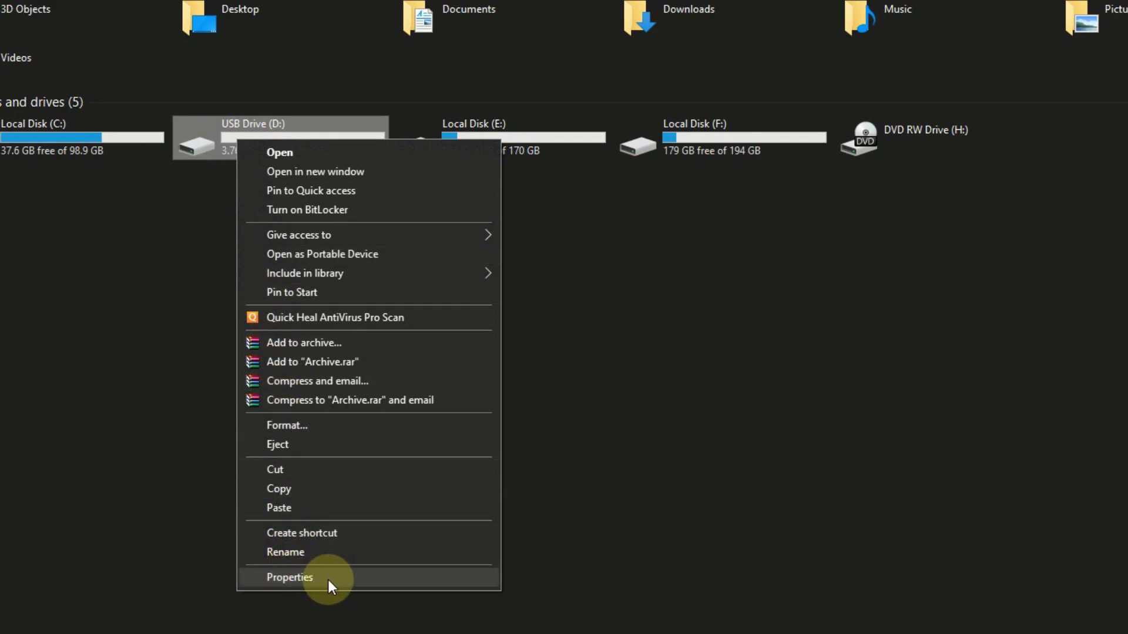
click(300, 579)
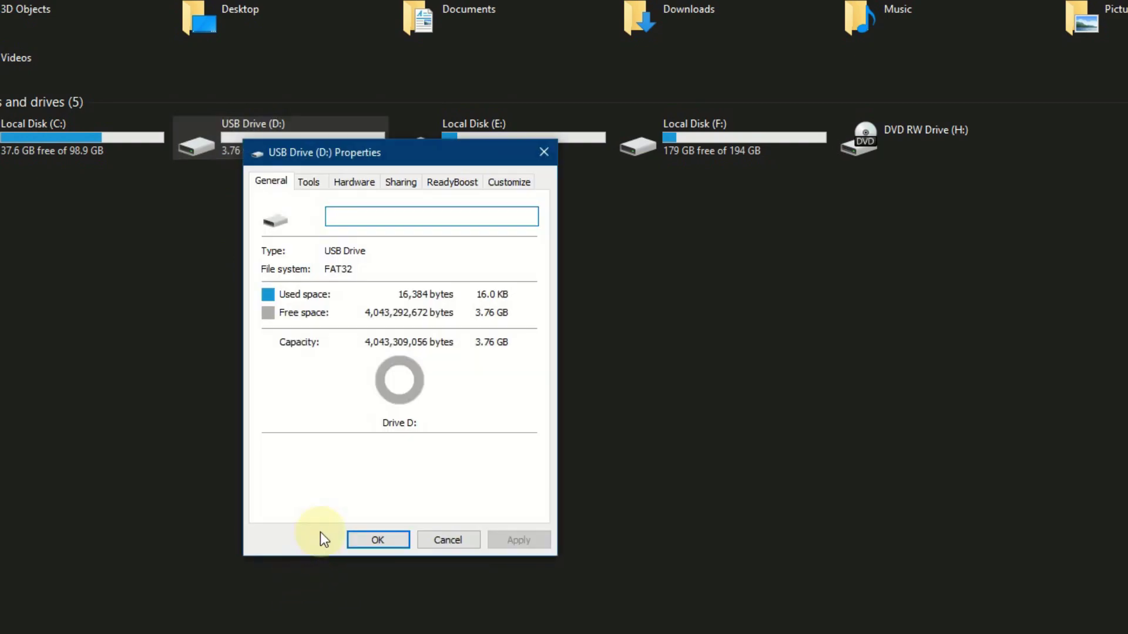
click(459, 175)
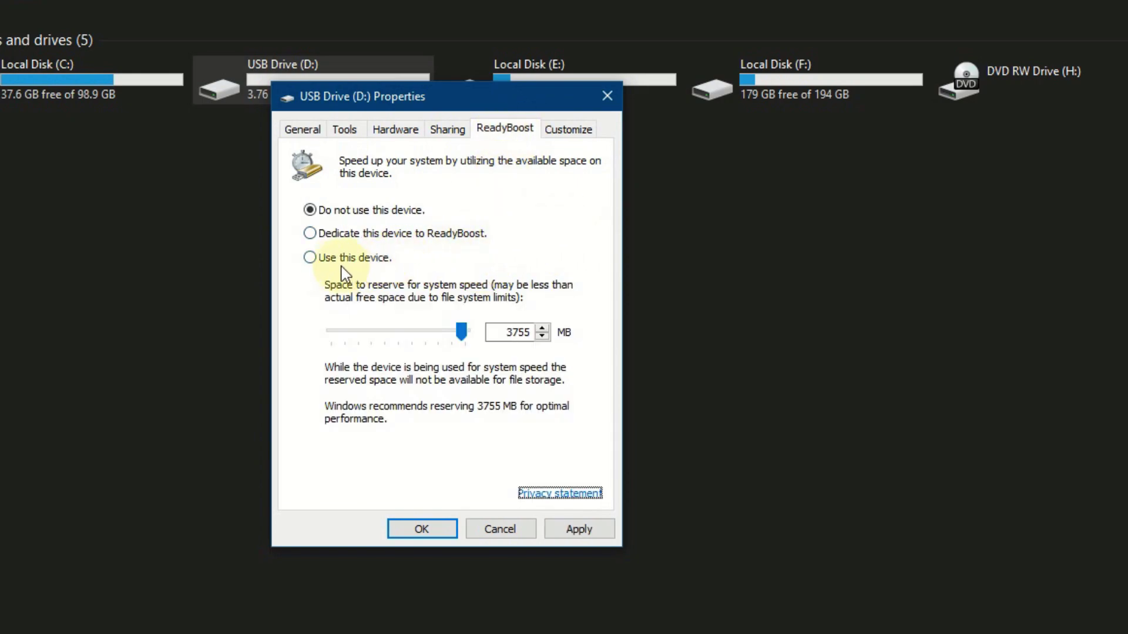
click(362, 262)
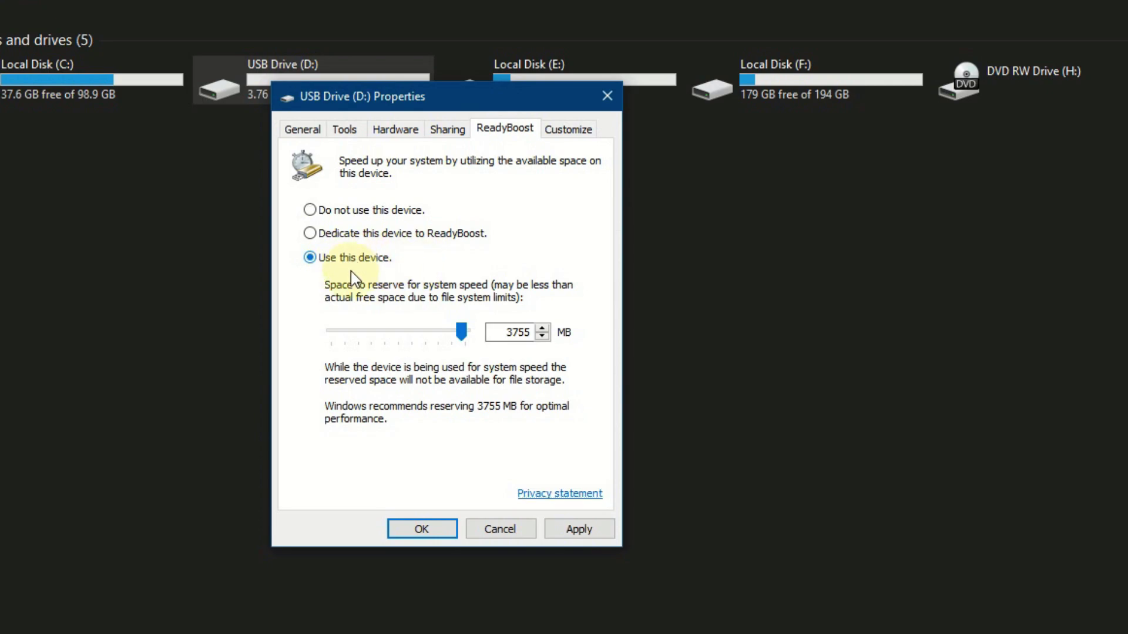
click(580, 531)
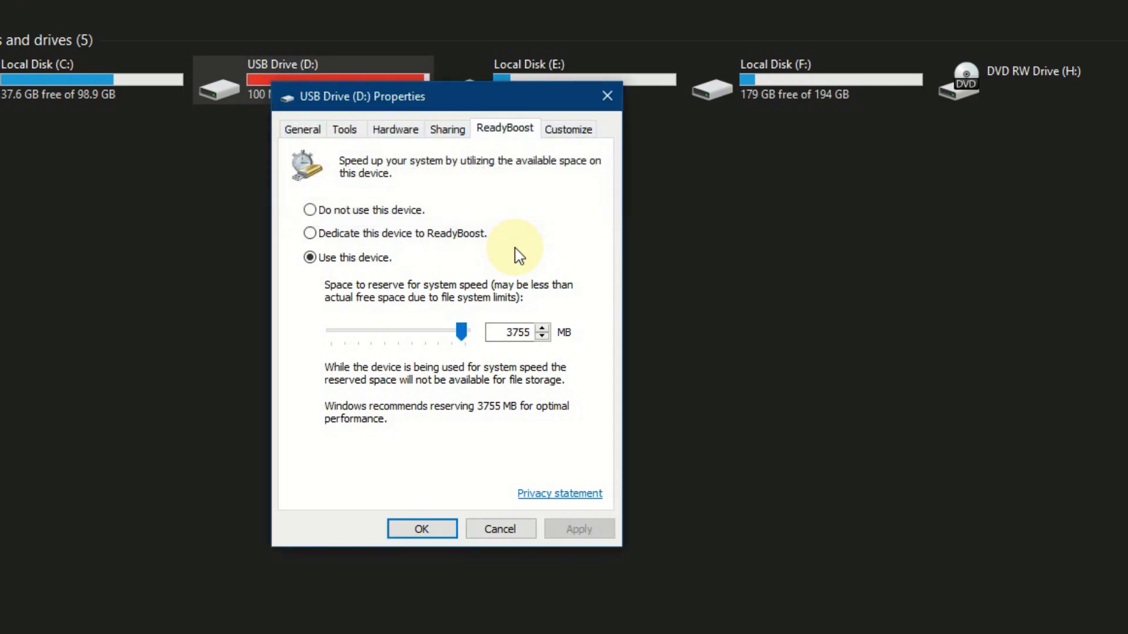
click(422, 528)
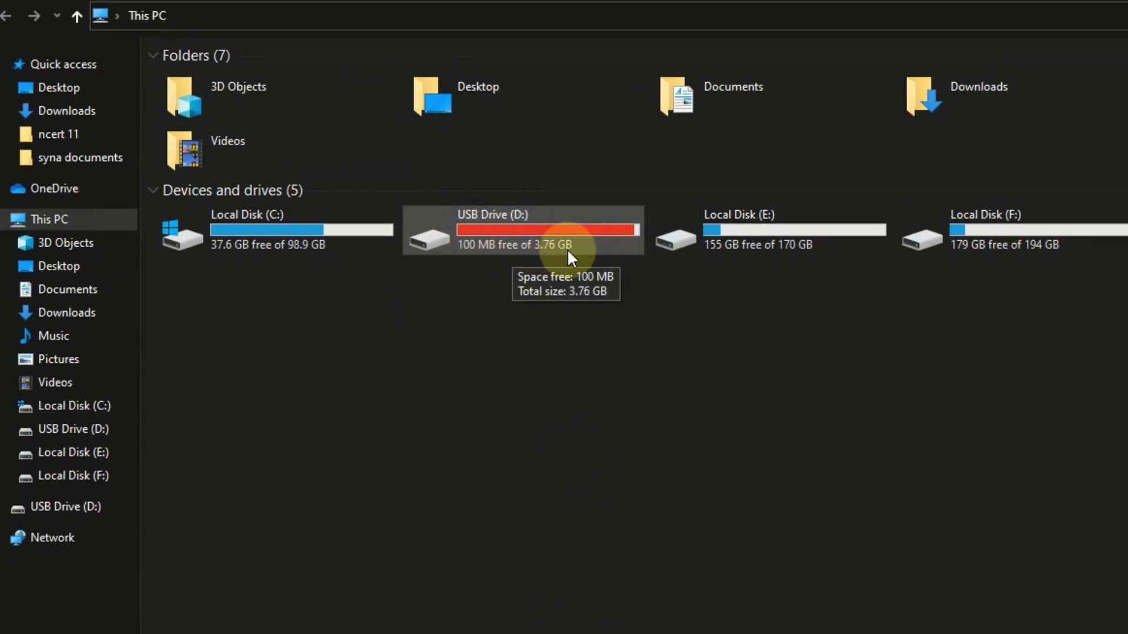
Open USB Drive (D:), examine the properties of its ReadyBoost cache file, and close the file window
click(568, 253)
double_click(566, 249)
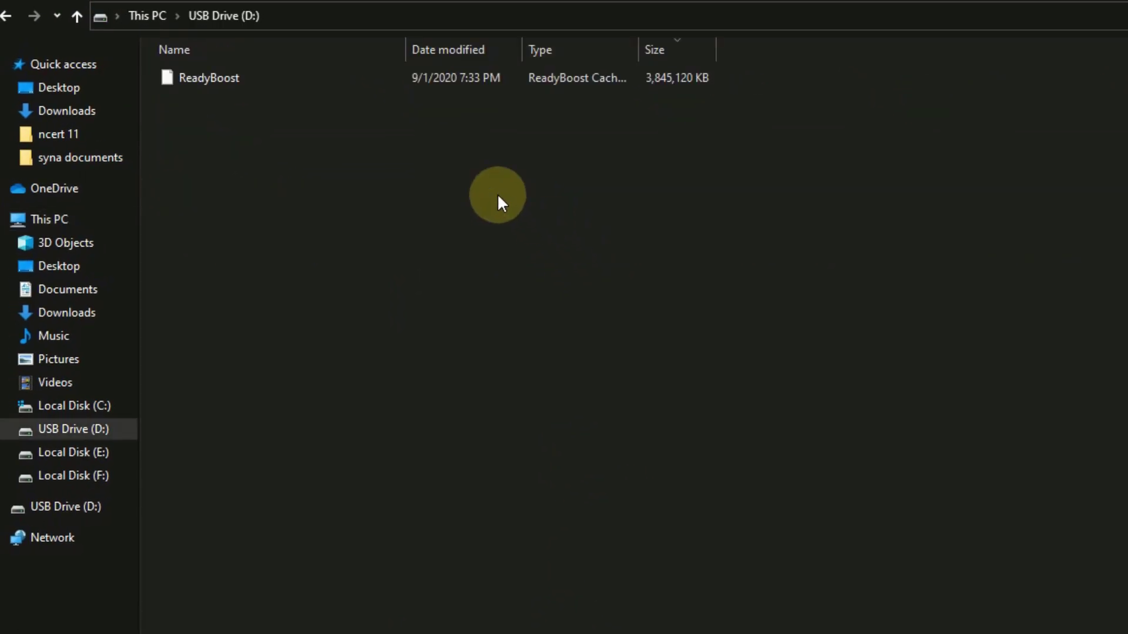
click(281, 73)
right_click(349, 74)
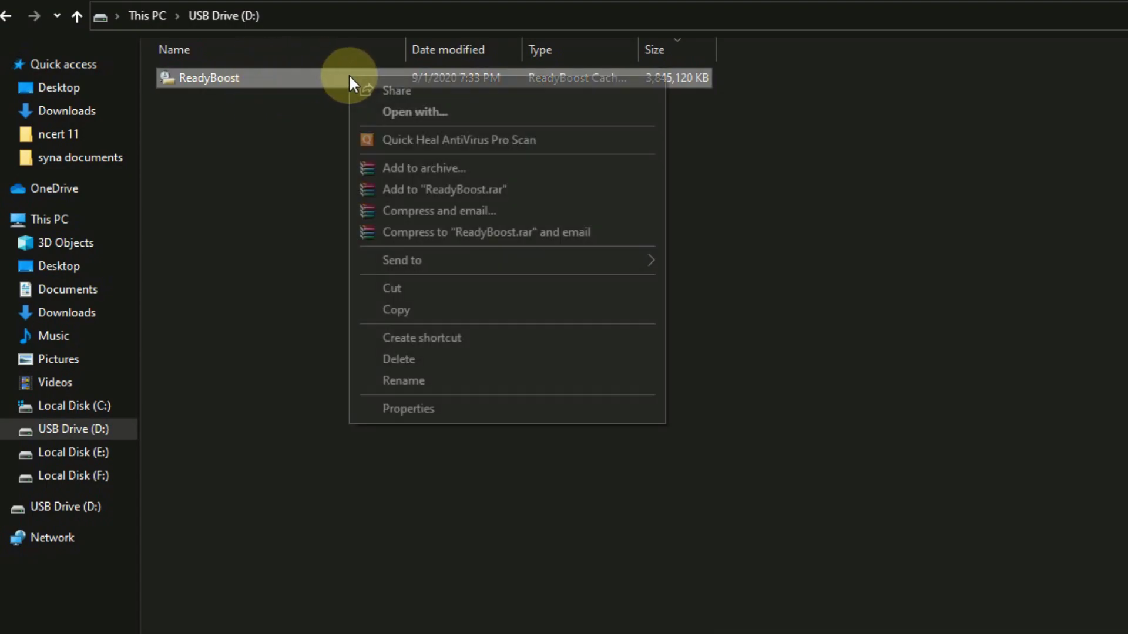
click(418, 399)
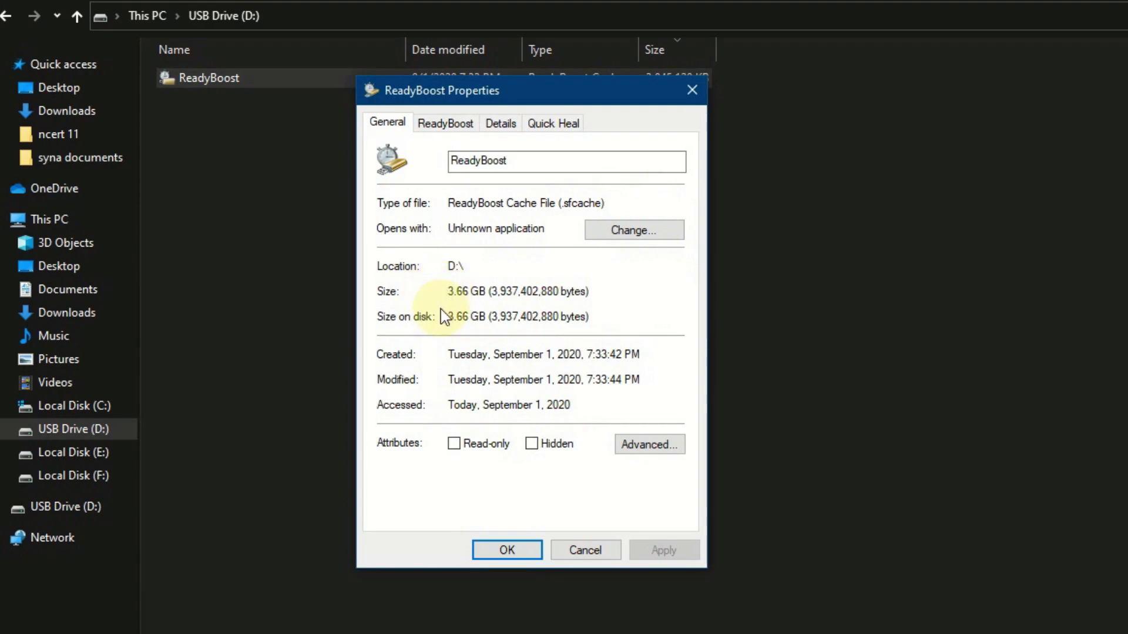
click(692, 91)
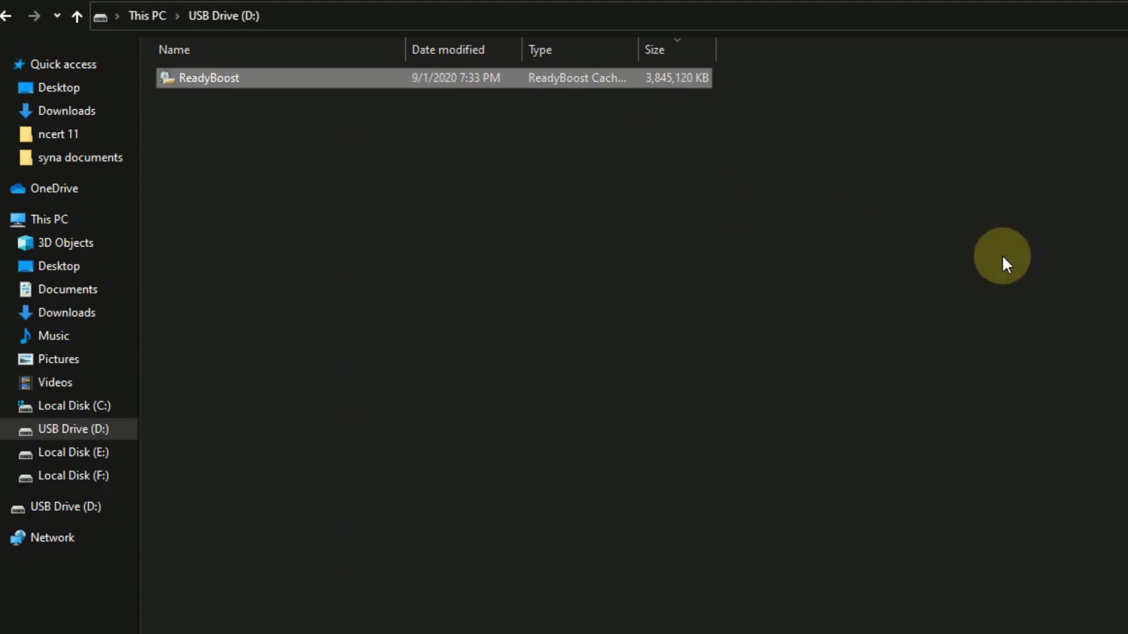
click(1123, 3)
right_click(466, 120)
click(484, 152)
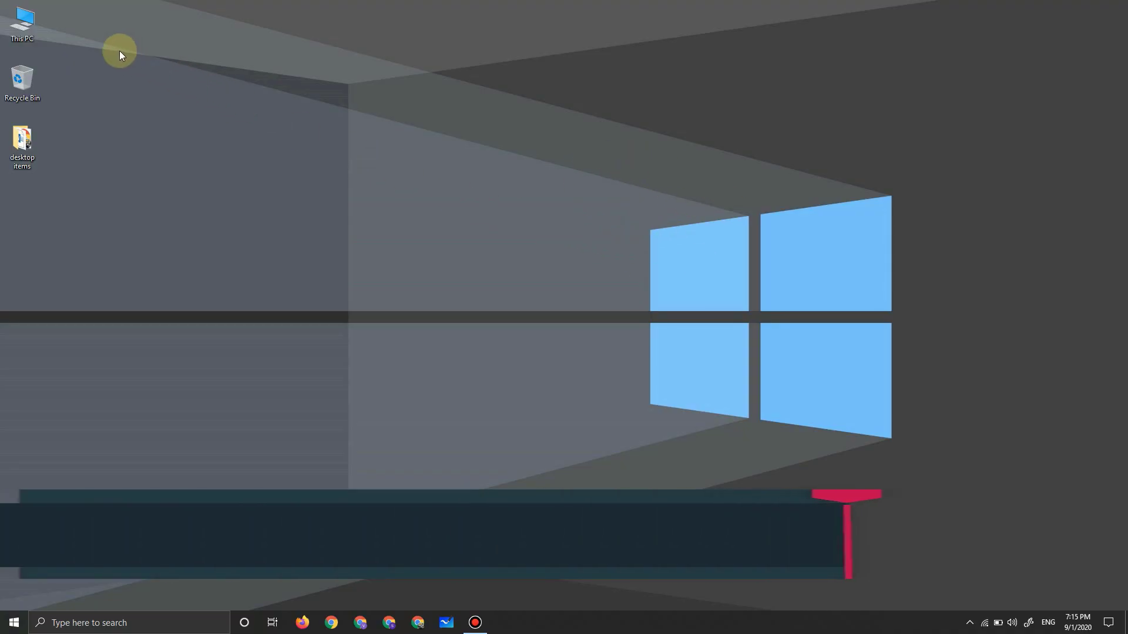
Turn on ReadyBoost for the unformatted USB Drive (D:) with the "Use this device" option, reserving 3249 MB for system speed
double_click(26, 26)
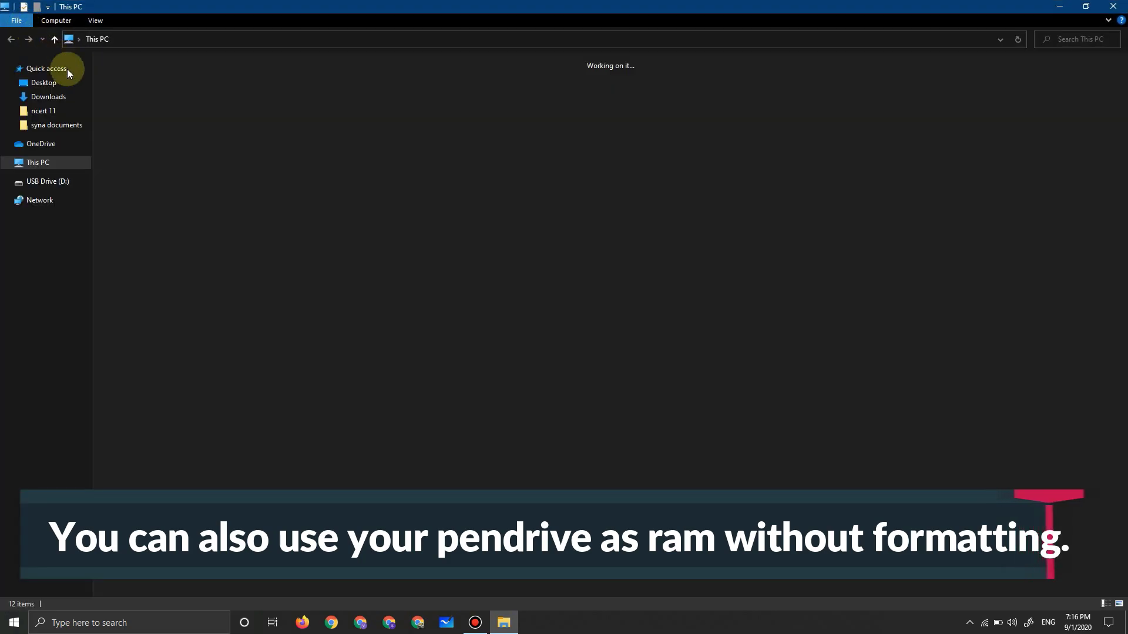
click(324, 174)
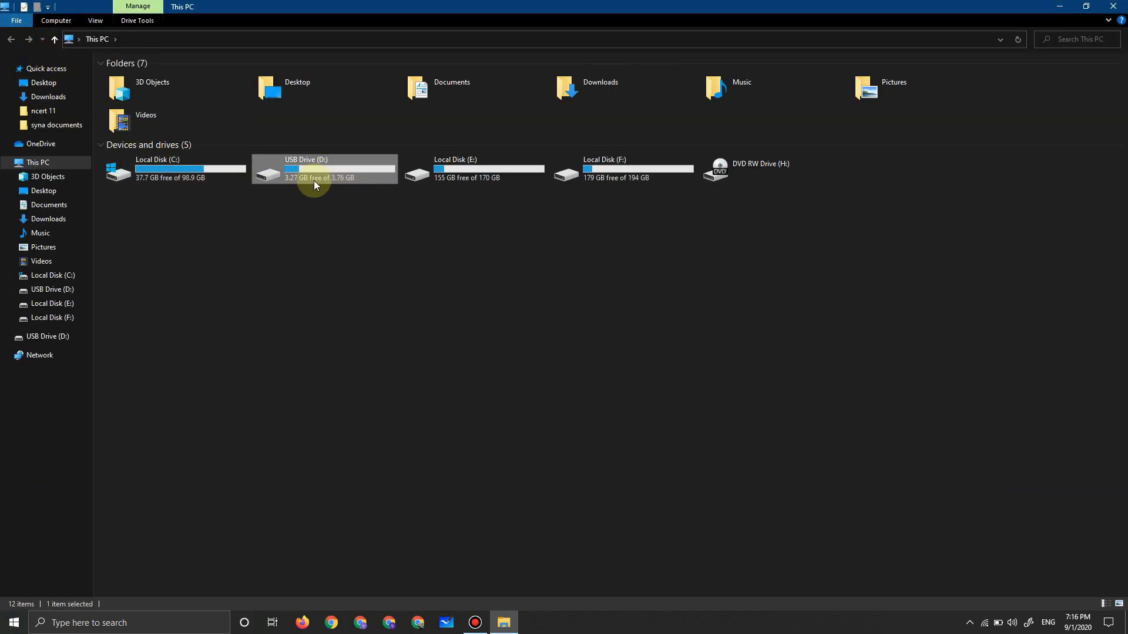
right_click(314, 175)
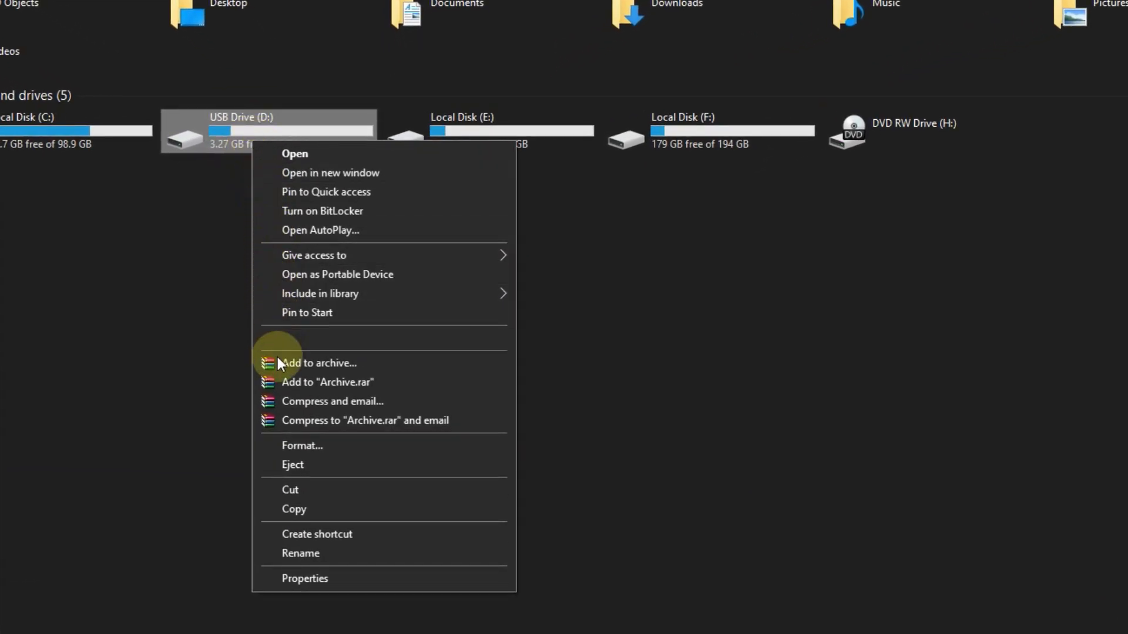
click(319, 580)
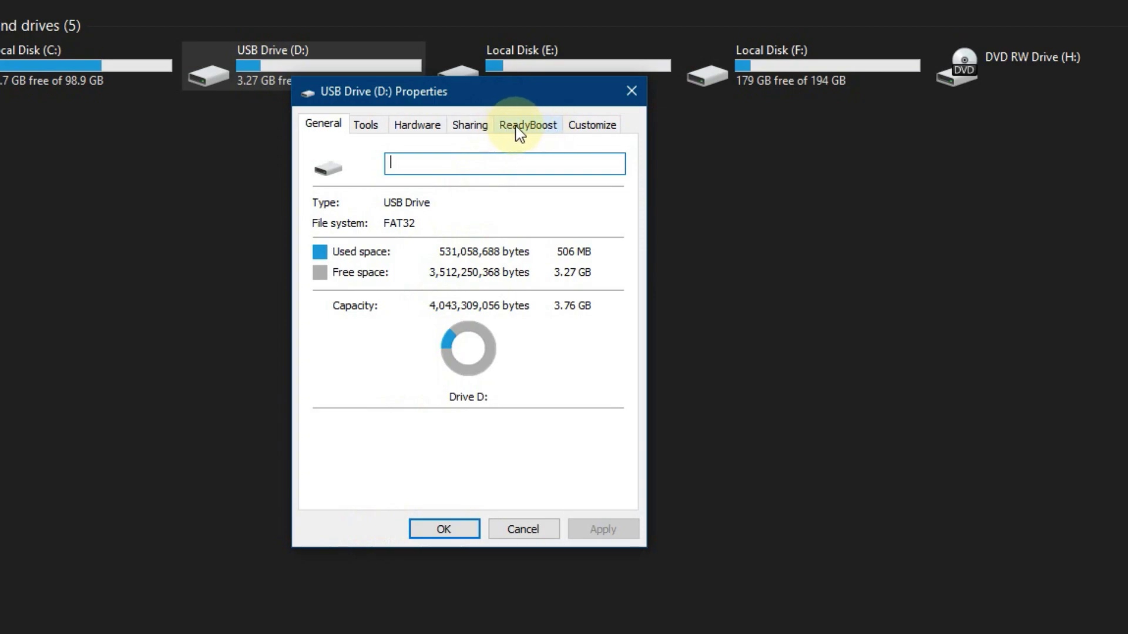
click(537, 130)
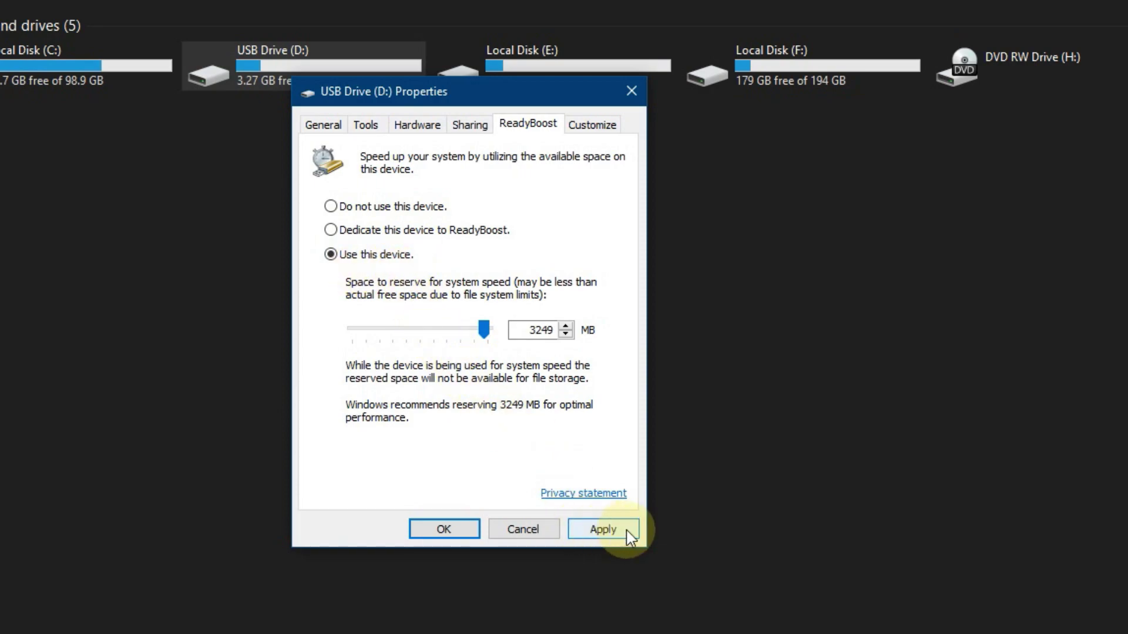
click(601, 532)
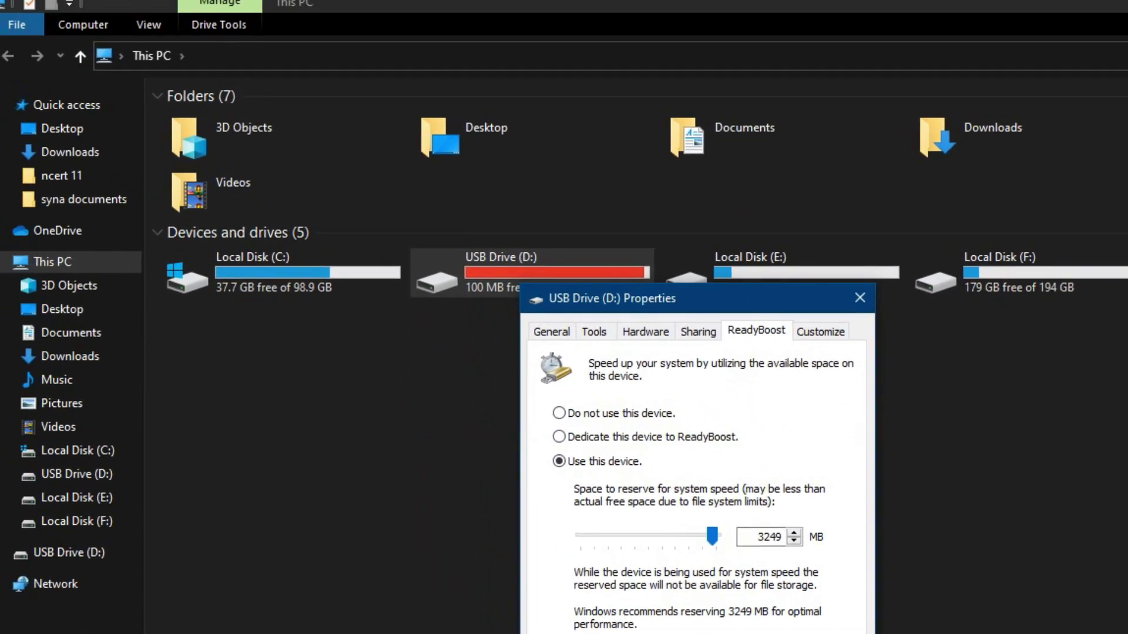
key(Return)
click(720, 576)
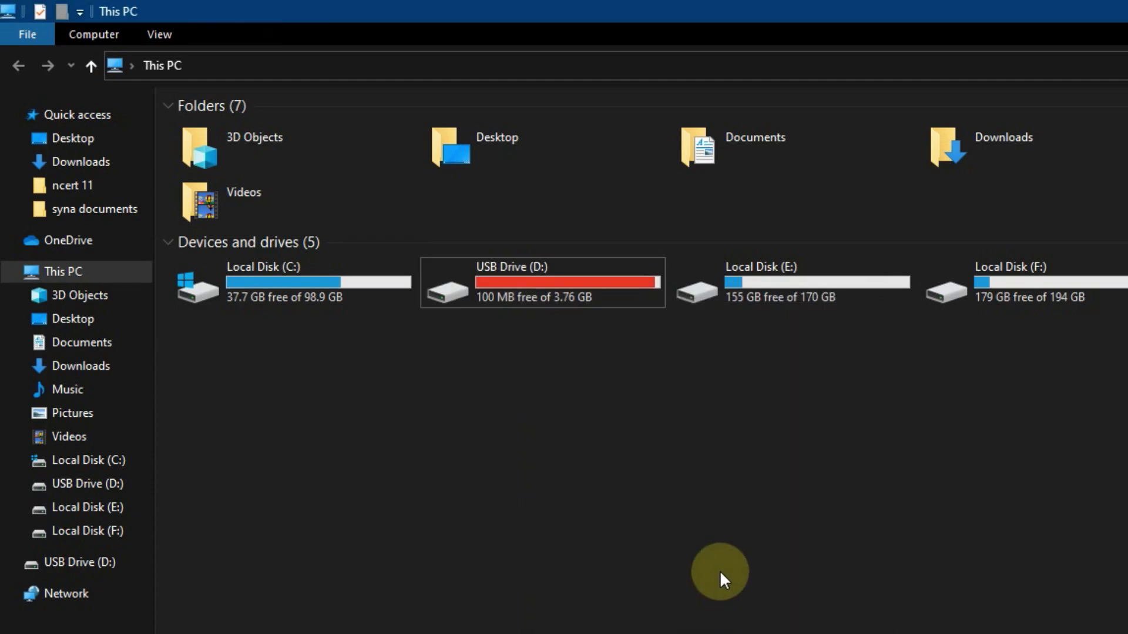
Open USB Drive (D:) to check the ReadyBoost cache file alongside the existing folders, and return to This PC
click(567, 312)
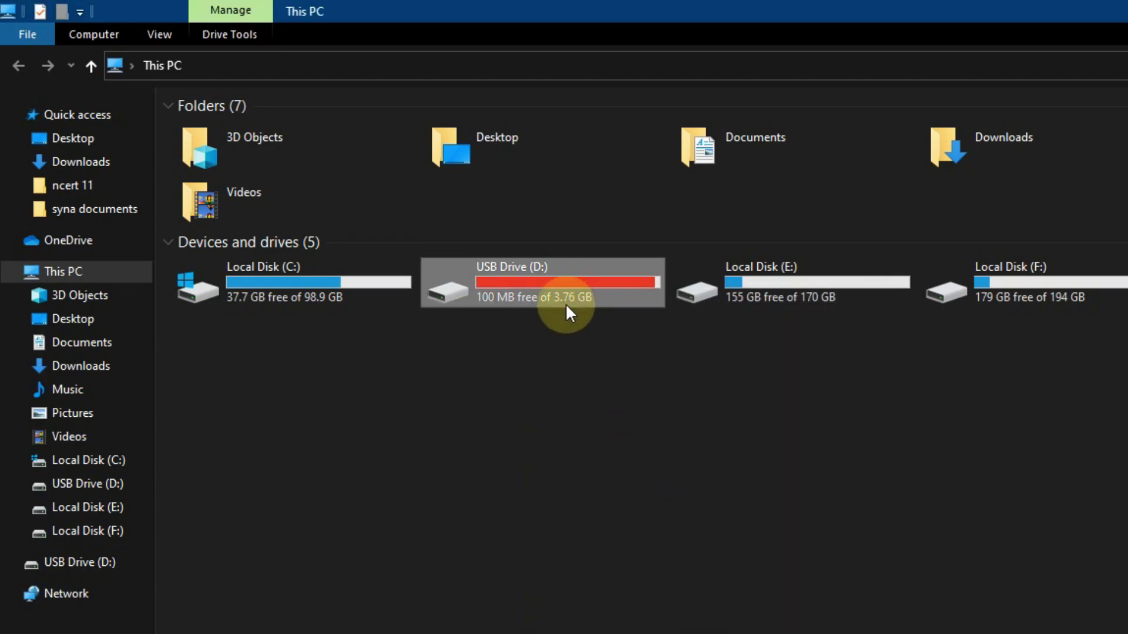
double_click(522, 294)
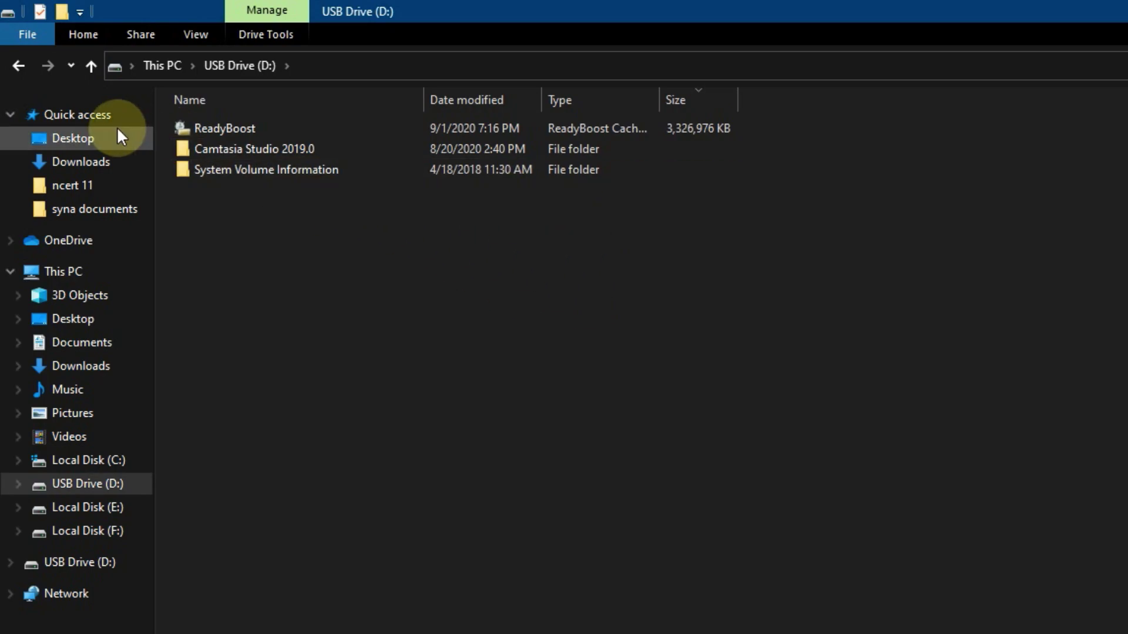
click(244, 128)
right_click(758, 234)
click(774, 306)
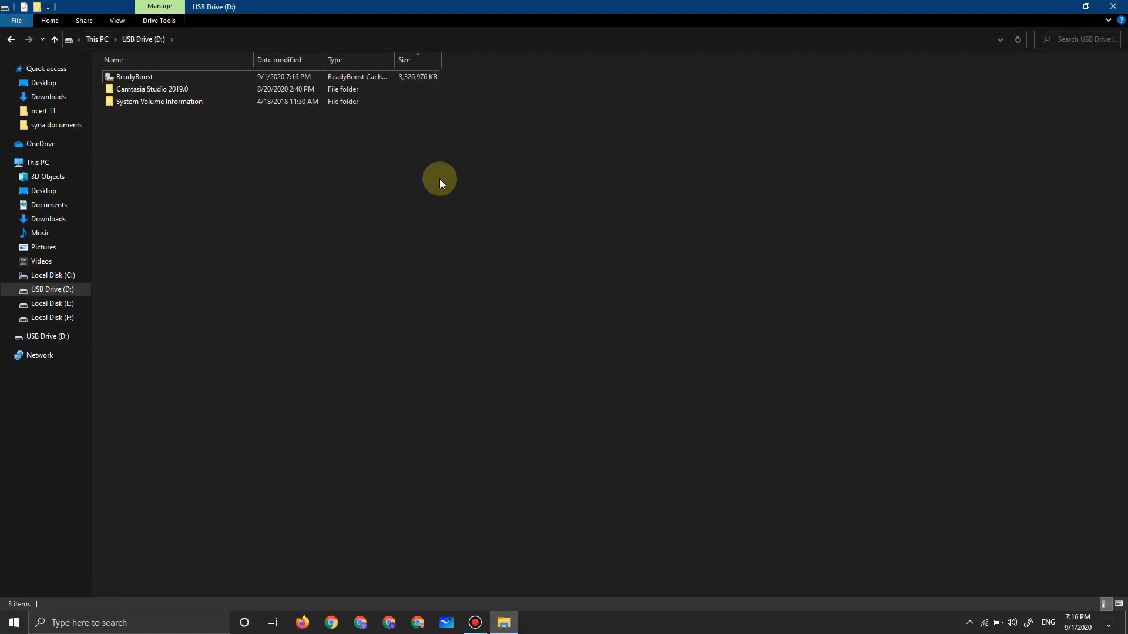
click(10, 38)
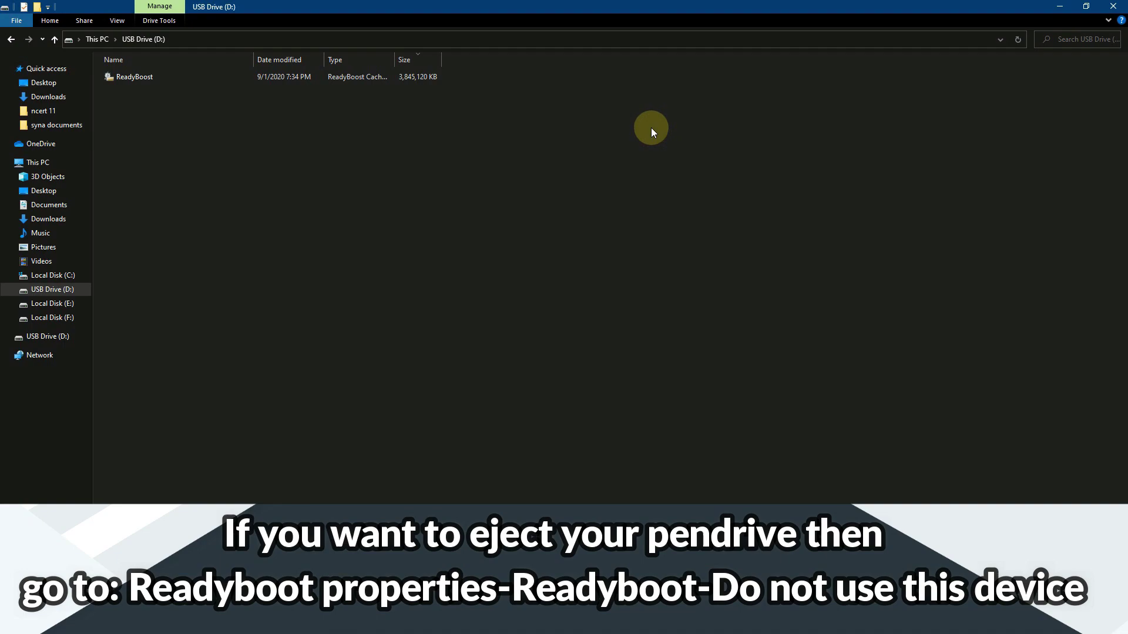
Turn off ReadyBoost through the cache file's properties with the "Do not use this device" option, and return to This PC
right_click(433, 80)
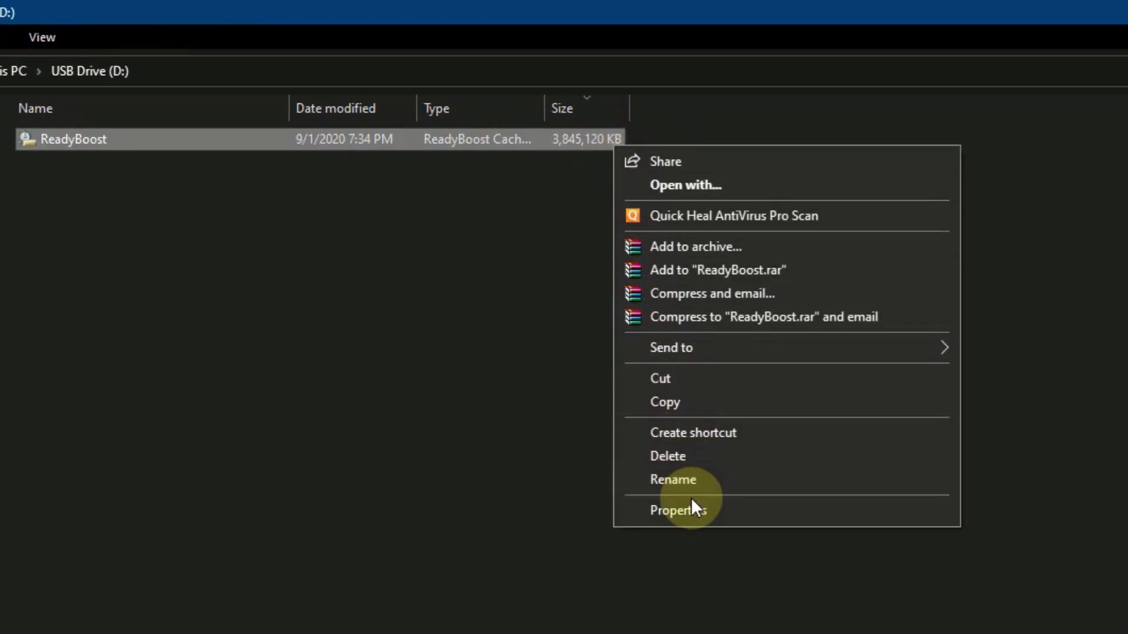
click(725, 510)
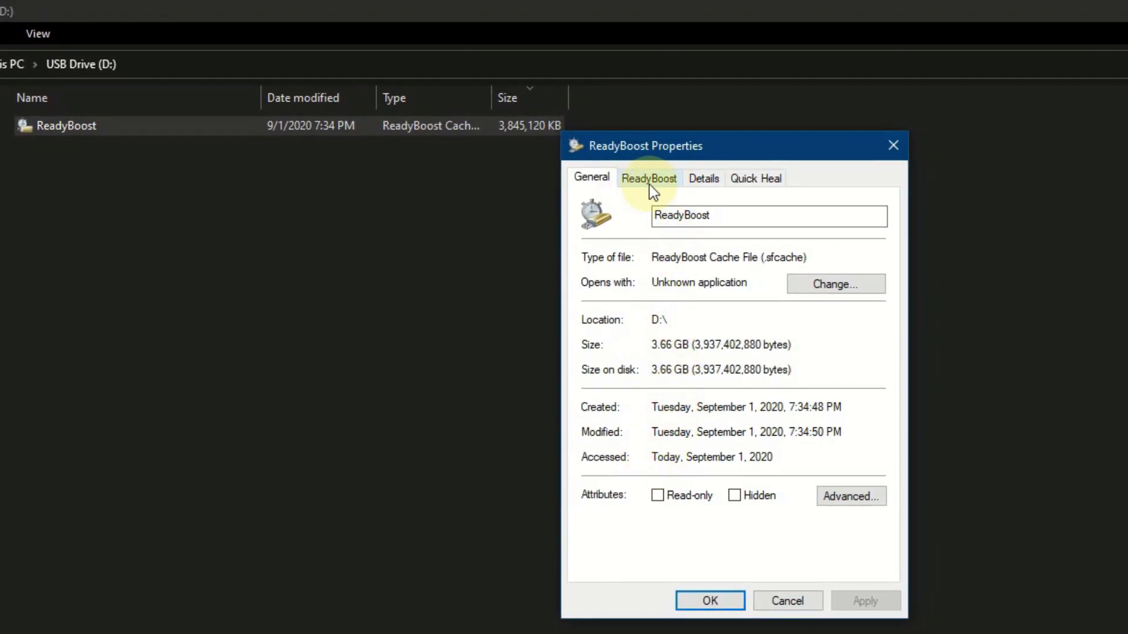
click(650, 180)
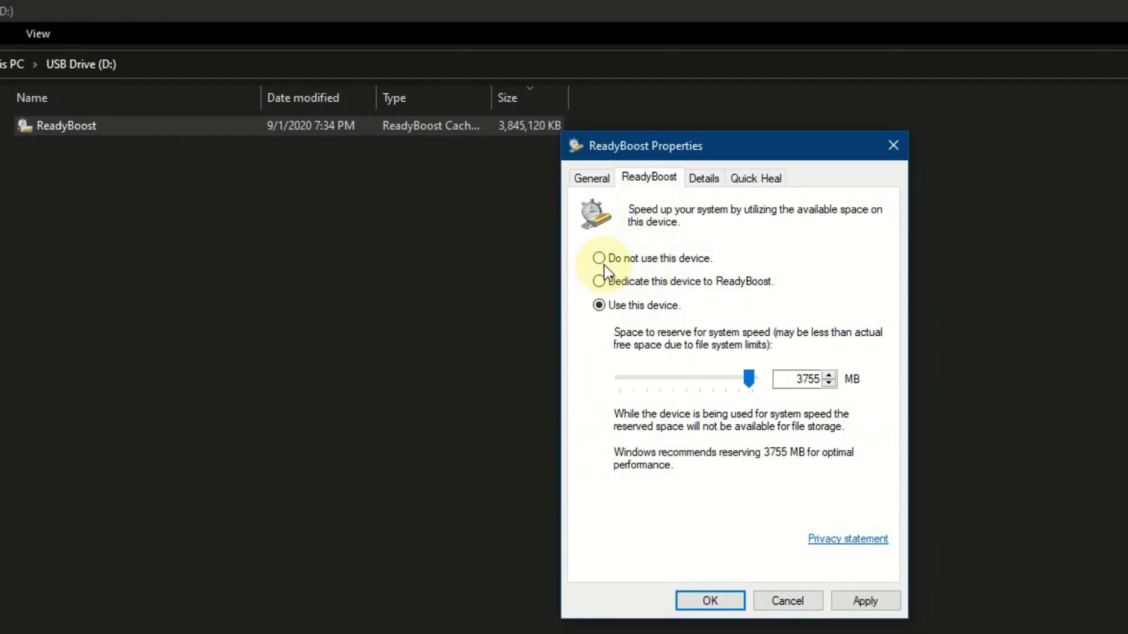
click(654, 264)
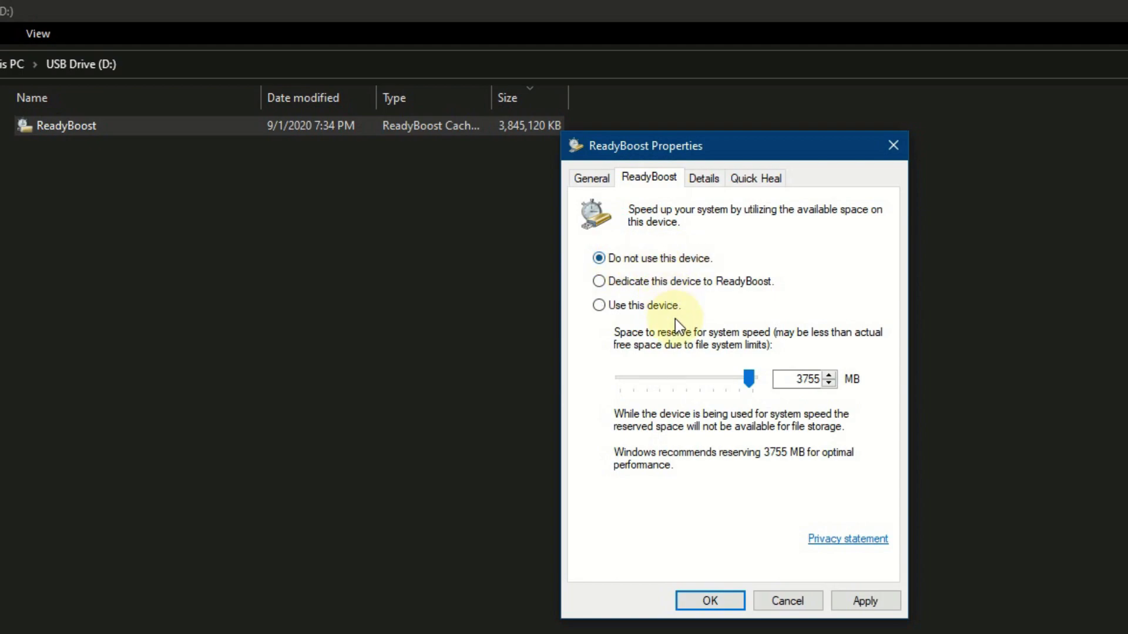
click(862, 608)
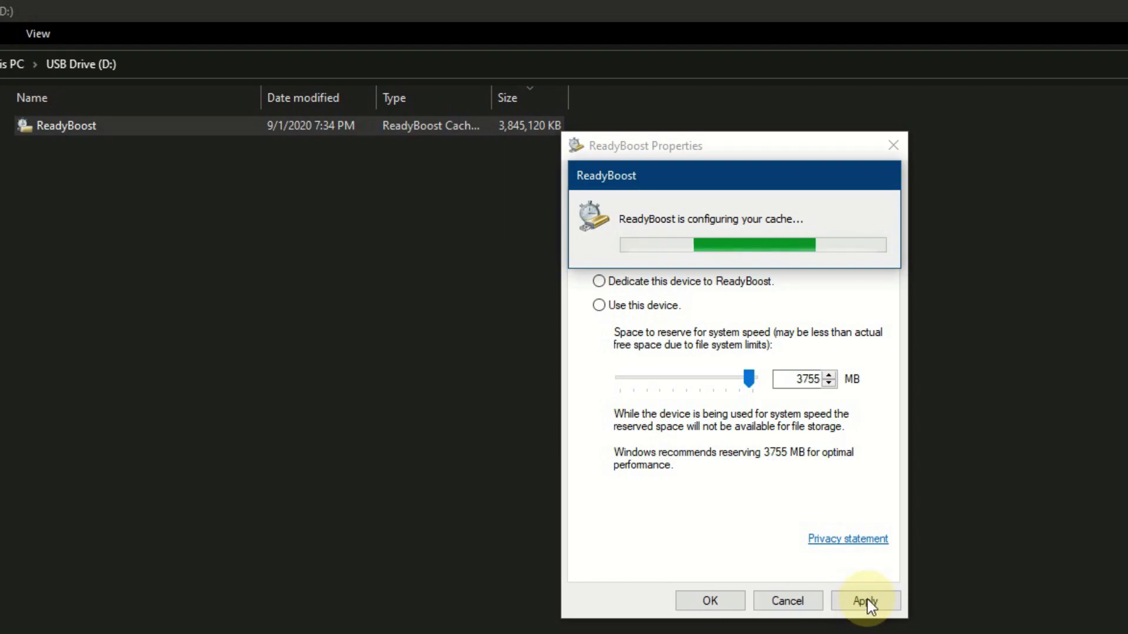
click(710, 601)
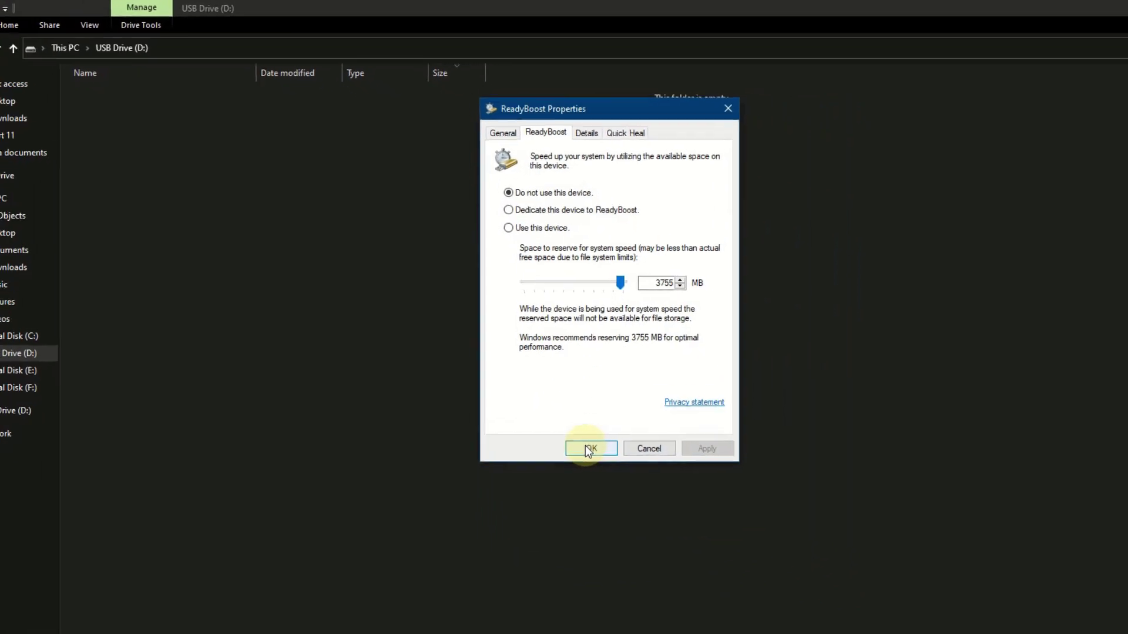
click(12, 40)
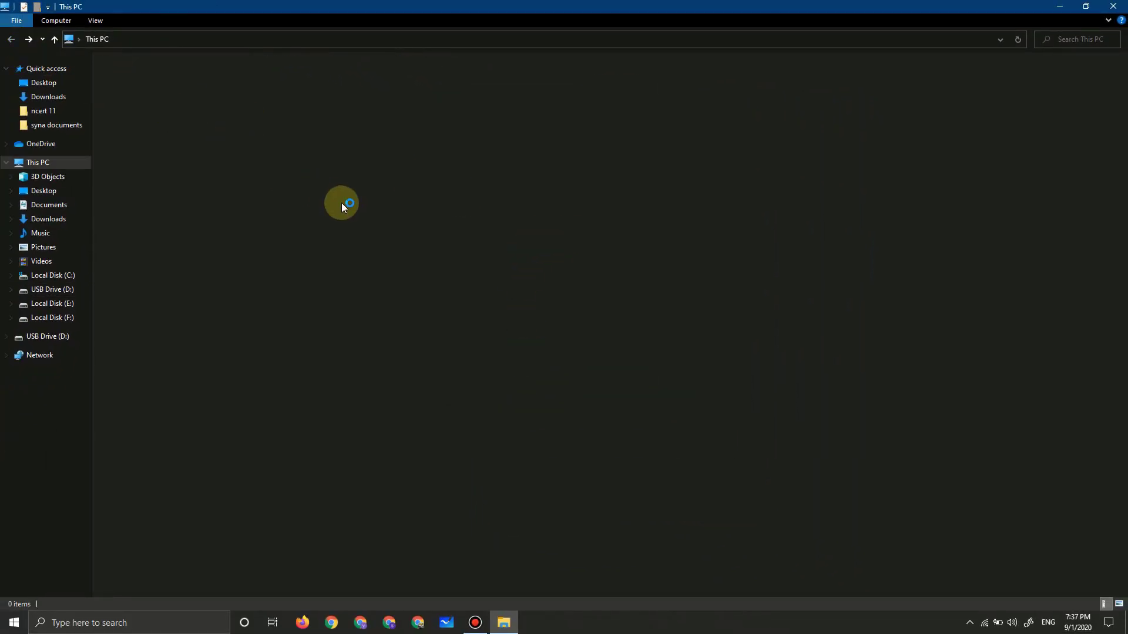